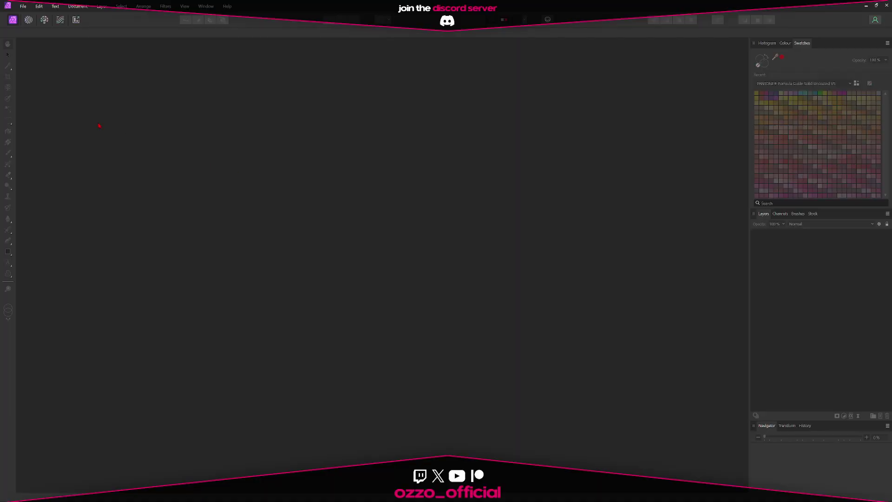
# - Create a new document with a page size of 1500 × 1500 px
pyautogui.click(23, 7)
pyautogui.click(21, 24)
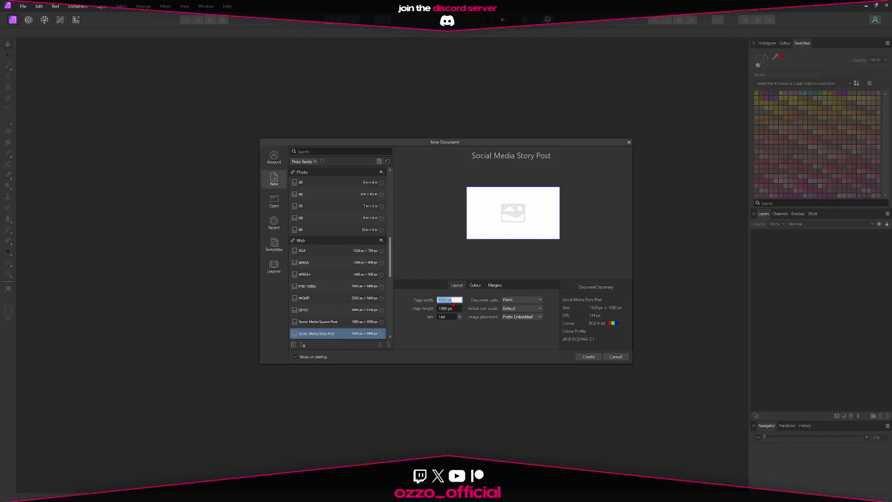
pyautogui.write('1500')
pyautogui.press('Tab')
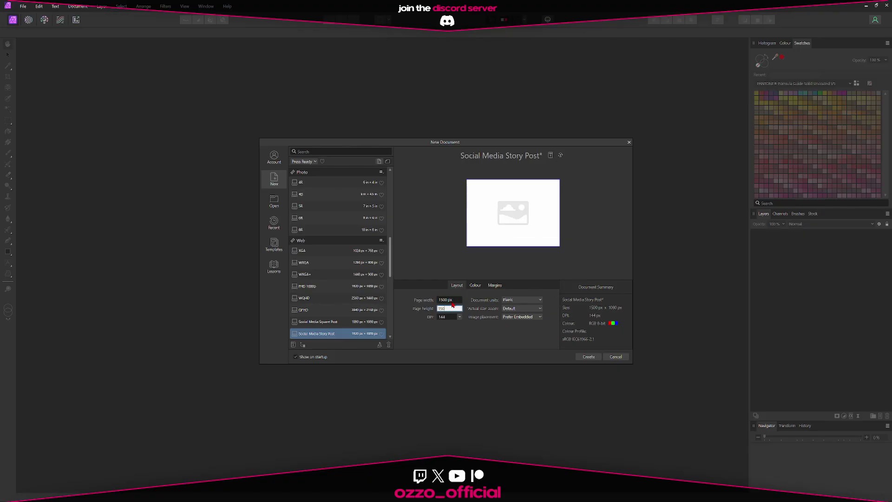
pyautogui.press('Return')
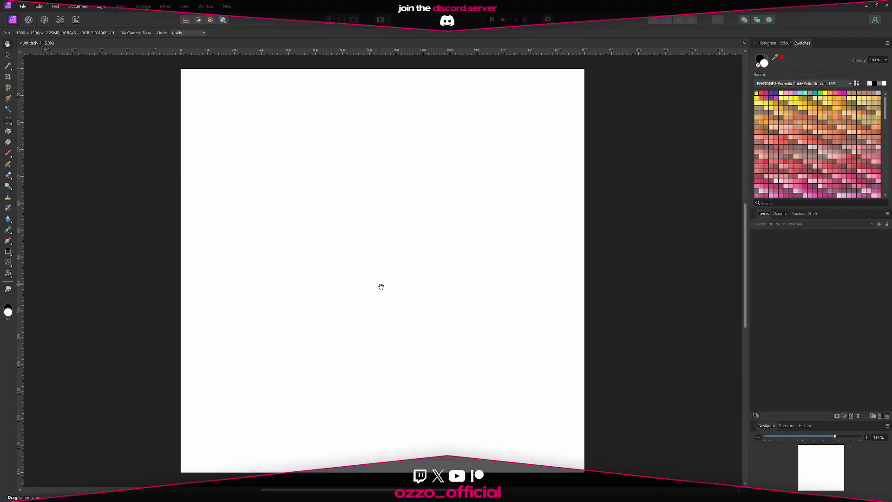
# - Paste the scanned pen sketches as image layers and leave only the starburst sketch at the stack's bottom visible
pyautogui.hotkey('ctrl', 'v')
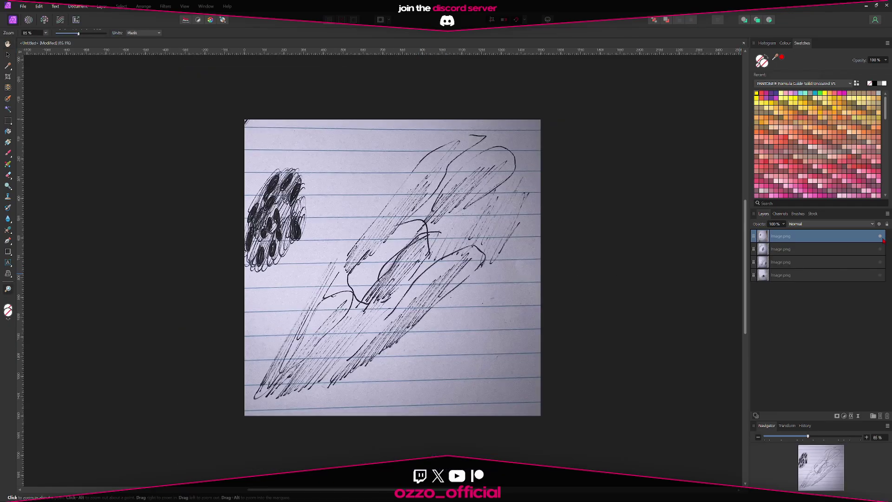
pyautogui.click(880, 236)
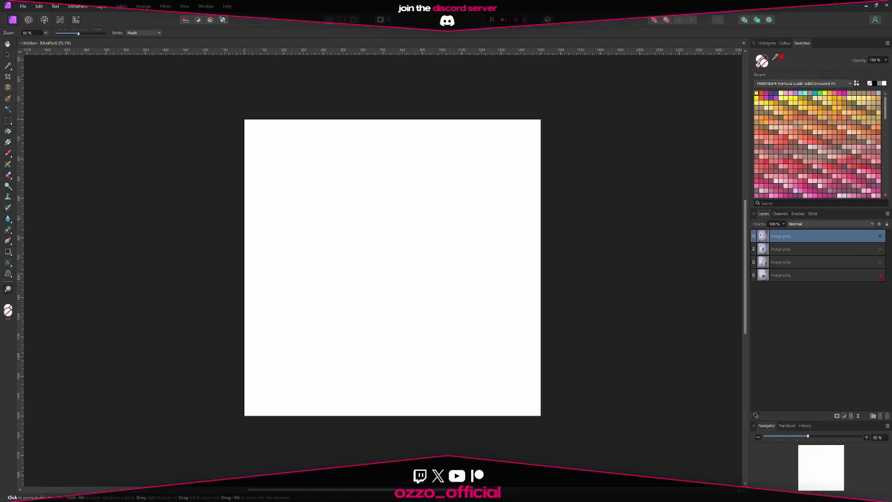
pyautogui.click(880, 275)
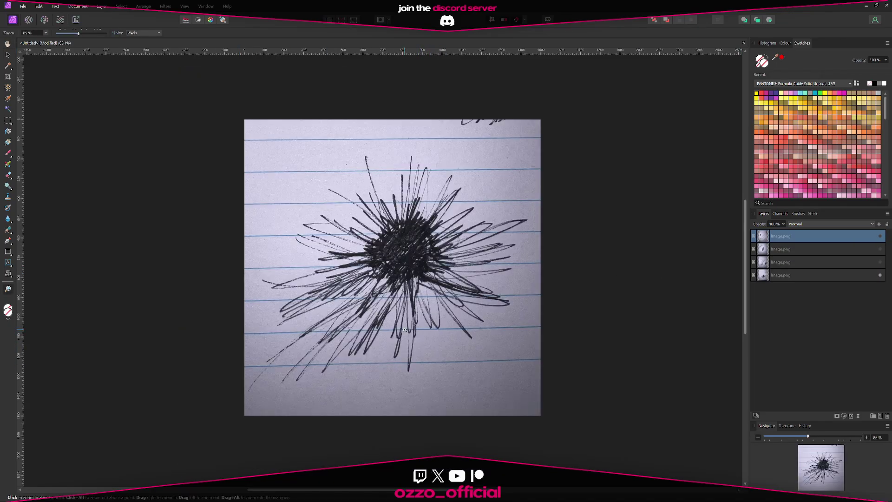
# - Cut out the starburst sketch with a freehand selection around its strokes, discarding the surrounding paper
pyautogui.click(404, 330)
pyautogui.scroll(1, 390, 275)
pyautogui.scroll(-1, 425, 337)
pyautogui.click(789, 275)
pyautogui.press('l')
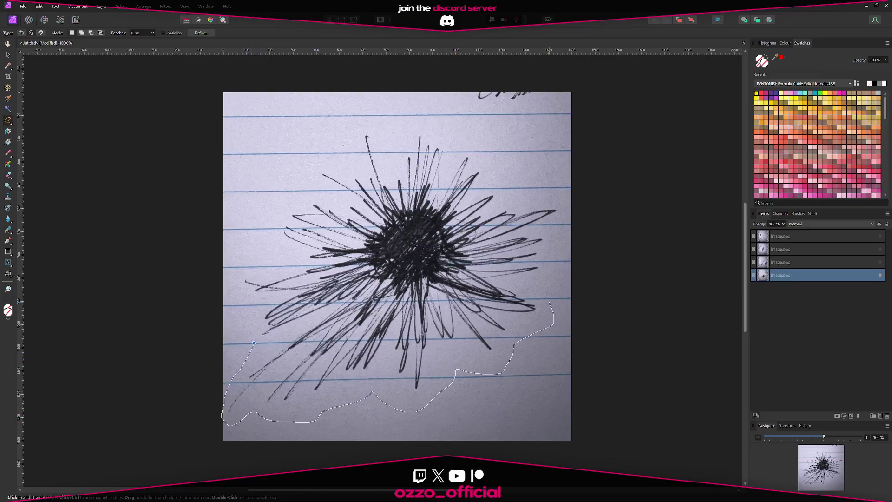
pyautogui.moveTo(307, 165); pyautogui.dragTo(253, 343)
pyautogui.hotkey('ctrl', 'j')
pyautogui.hotkey('ctrl', 'd')
pyautogui.click(789, 288)
pyautogui.press('Delete')
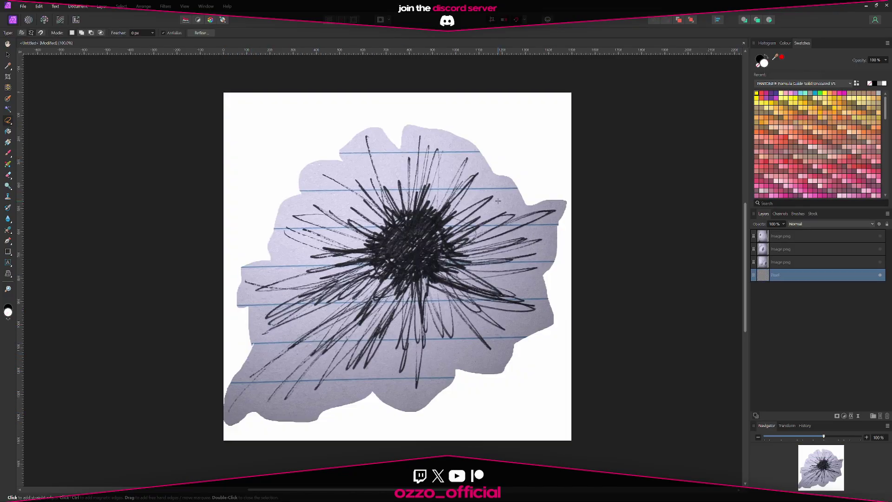
# - Show only the curved hatching sketch and cut it out with a freehand selection, deleting the paper and the spotted drawing around it
pyautogui.click(879, 275)
pyautogui.click(879, 261)
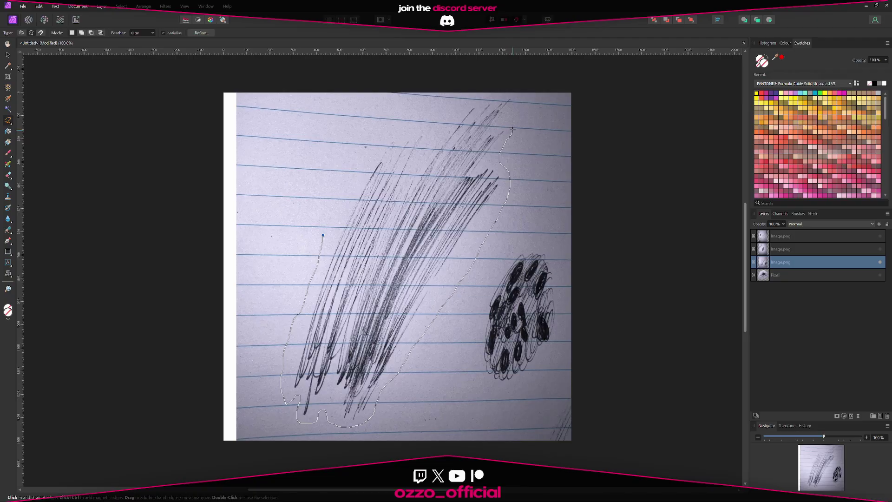
pyautogui.doubleClick(344, 182)
pyautogui.hotkey('ctrl', 'shift', 'i')
pyautogui.press('Delete')
pyautogui.hotkey('ctrl', 'd')
# - Show the large spotted oval sketch and cut it out with a freehand selection, deleting everything outside it
pyautogui.click(880, 249)
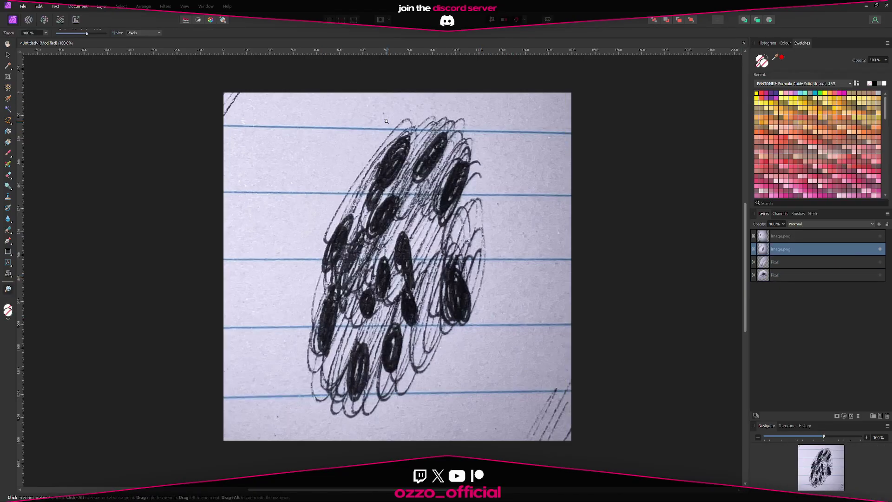
pyautogui.moveTo(384, 120); pyautogui.dragTo(409, 424)
pyautogui.doubleClick(408, 424)
pyautogui.hotkey('ctrl', 'shift', 'i')
pyautogui.press('Delete')
pyautogui.hotkey('ctrl', 'd')
# - Show the elongated petal-shaped sketch and cut it out with a freehand selection, removing its original image layer
pyautogui.click(880, 235)
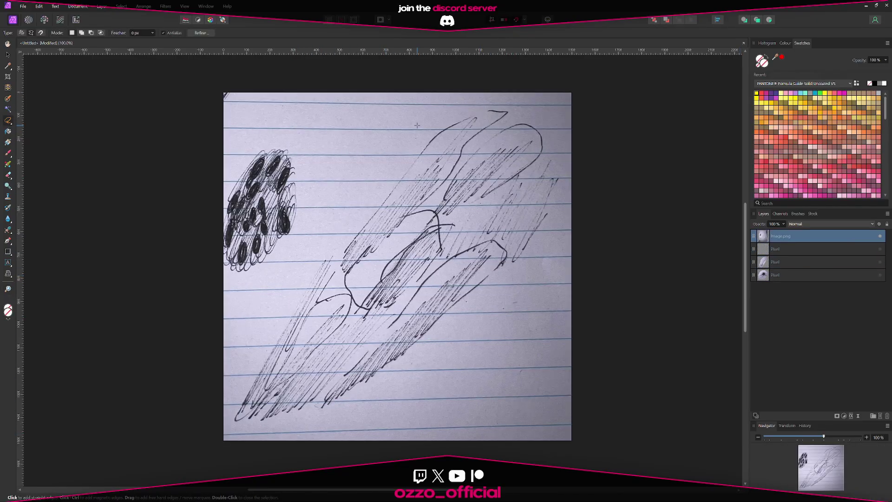
pyautogui.moveTo(426, 118); pyautogui.dragTo(417, 125)
pyautogui.hotkey('ctrl', 'j')
pyautogui.hotkey('ctrl', 'd')
pyautogui.click(799, 249)
pyautogui.press('Delete')
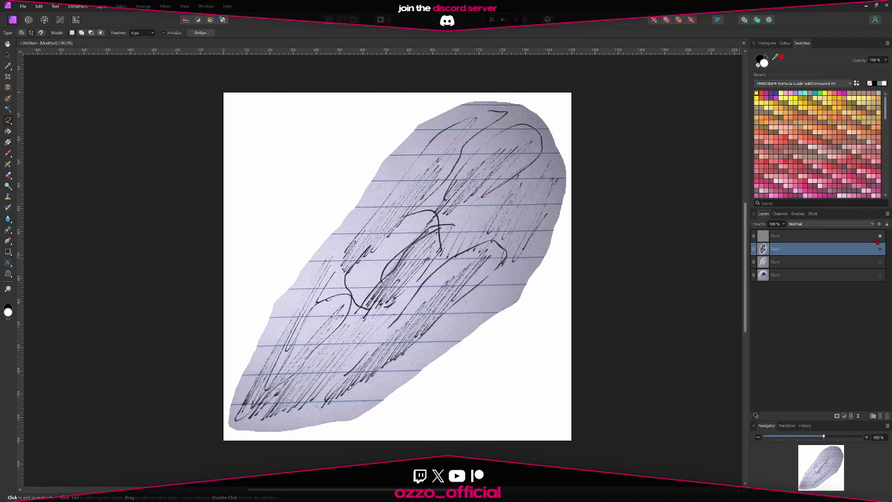
# - Hide the elongated sketch and add a black-filled pixel layer beneath all the sketch layers as background
pyautogui.click(880, 236)
pyautogui.hotkey('ctrl', 'shift', 'n')
pyautogui.moveTo(774, 251); pyautogui.dragTo(785, 313)
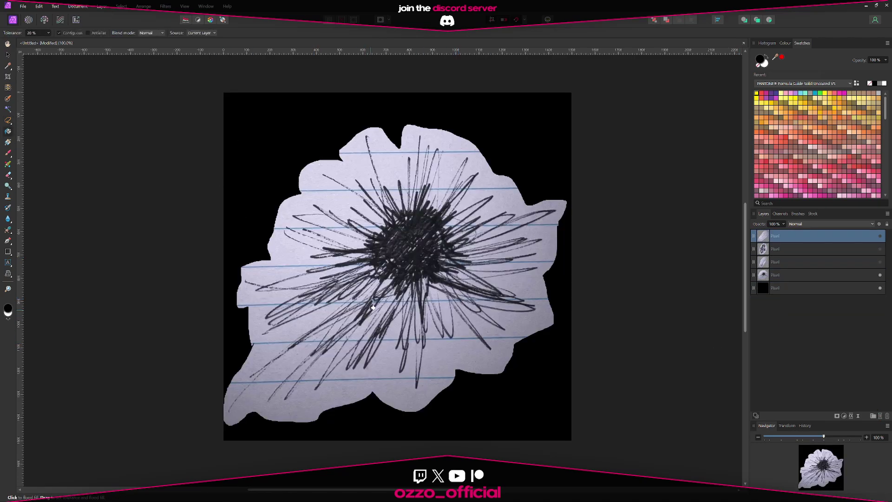
pyautogui.click(790, 288)
# - Group the four sketch layers above the black background
pyautogui.click(808, 236)
pyautogui.keyDown('shift'); pyautogui.click(808, 275); pyautogui.keyUp('shift')
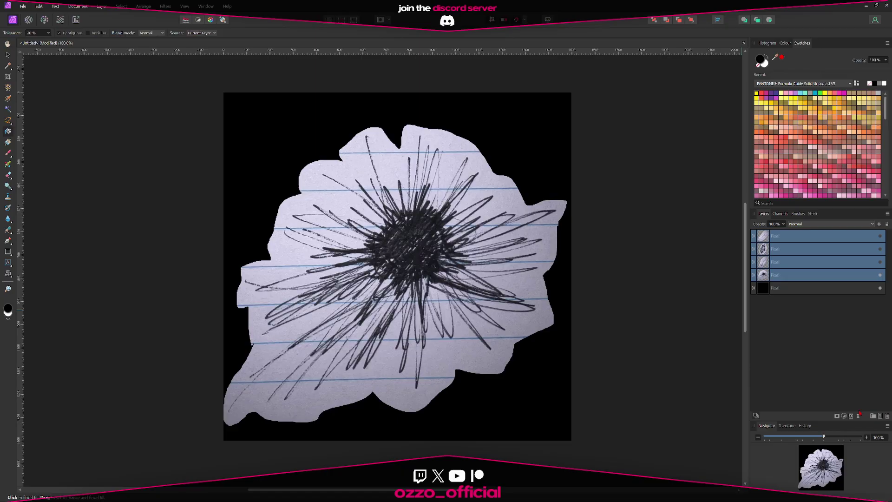
pyautogui.click(872, 416)
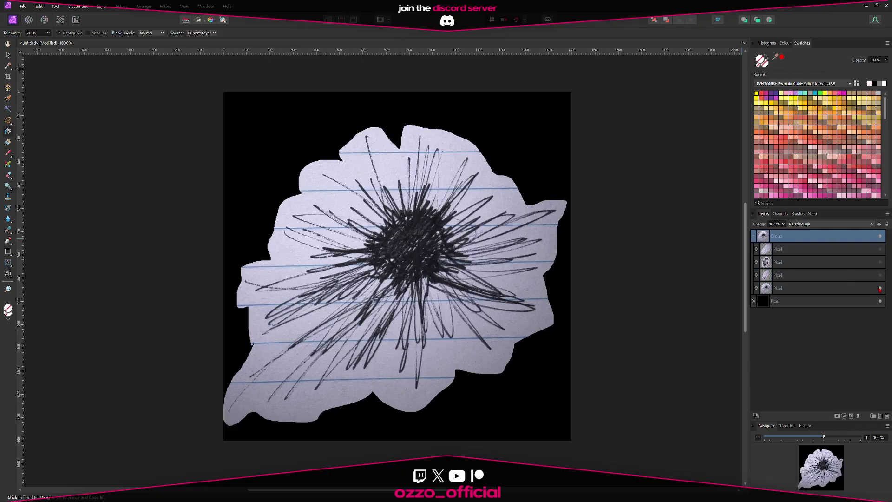
# - Add a Black & White adjustment above the sketches inside the group, with Cyan at 231% and Blue at 273%
pyautogui.click(790, 291)
pyautogui.click(790, 249)
pyautogui.click(844, 416)
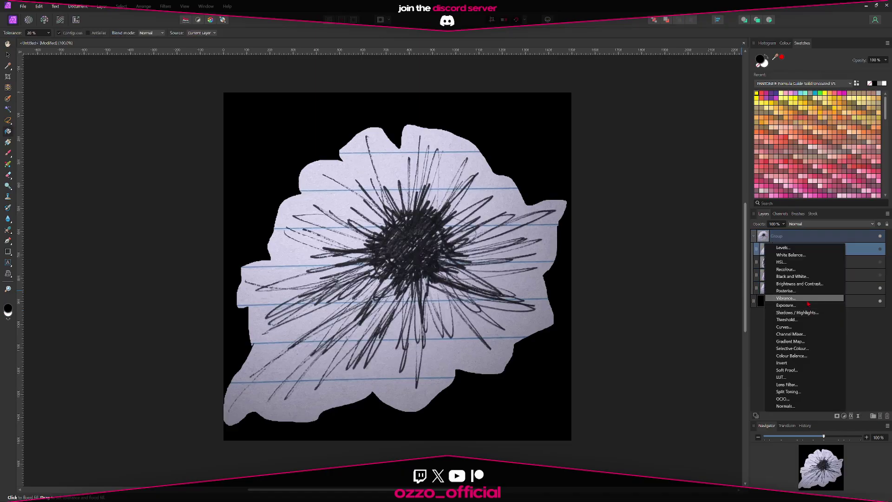
pyautogui.click(799, 278)
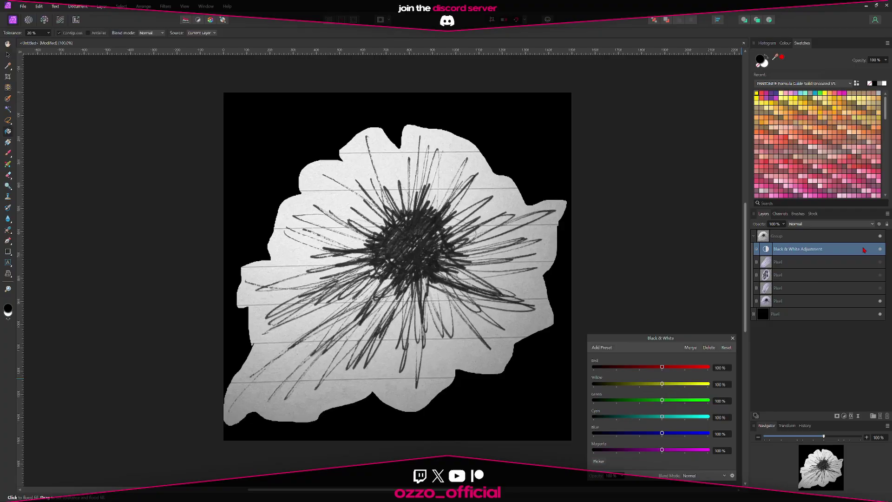
pyautogui.click(881, 249)
pyautogui.click(881, 250)
pyautogui.moveTo(670, 433); pyautogui.dragTo(720, 437)
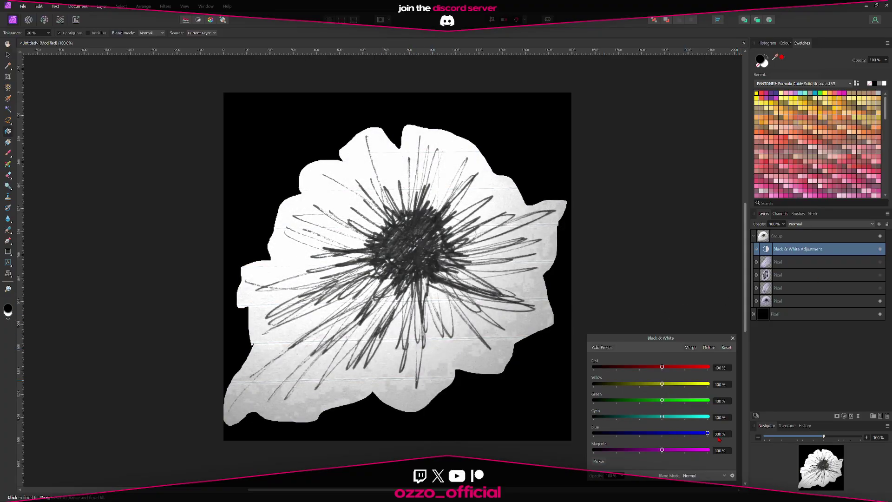
pyautogui.moveTo(661, 417); pyautogui.dragTo(681, 416)
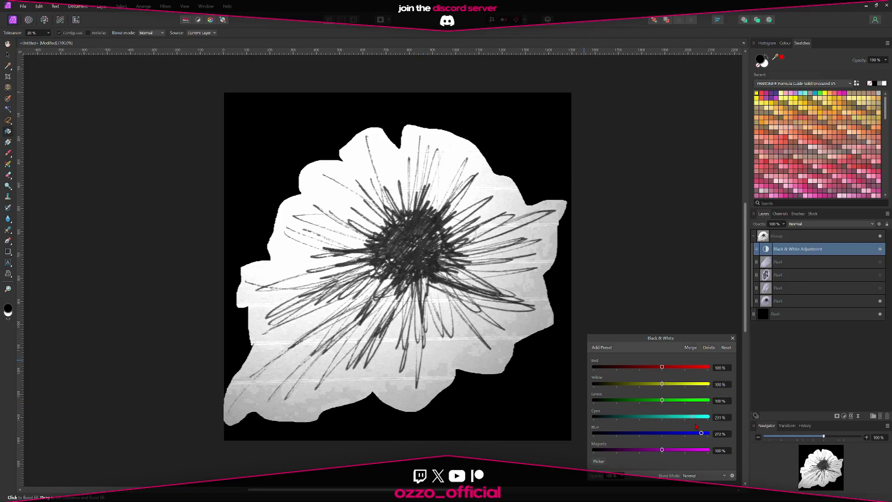
# - Add a Curves adjustment at the top of the group and shape a steep S-curve that turns the paper white while keeping the strokes dark
pyautogui.click(844, 416)
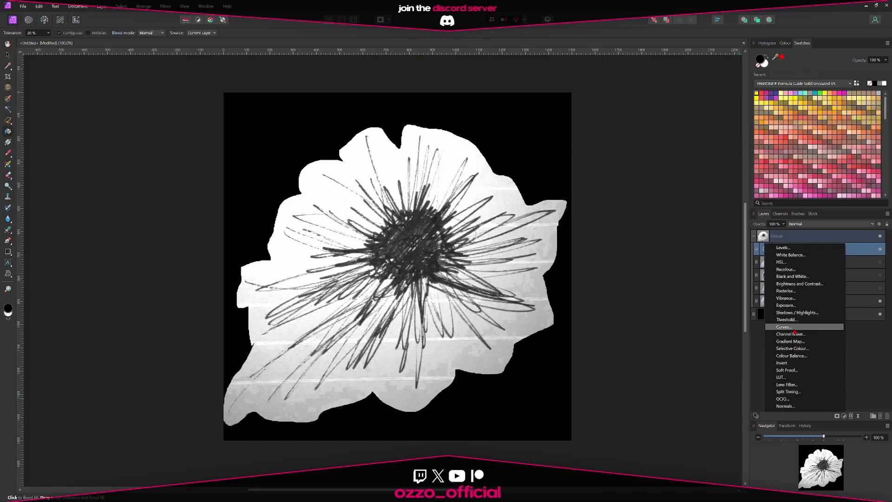
pyautogui.click(780, 325)
pyautogui.moveTo(693, 356); pyautogui.dragTo(690, 349)
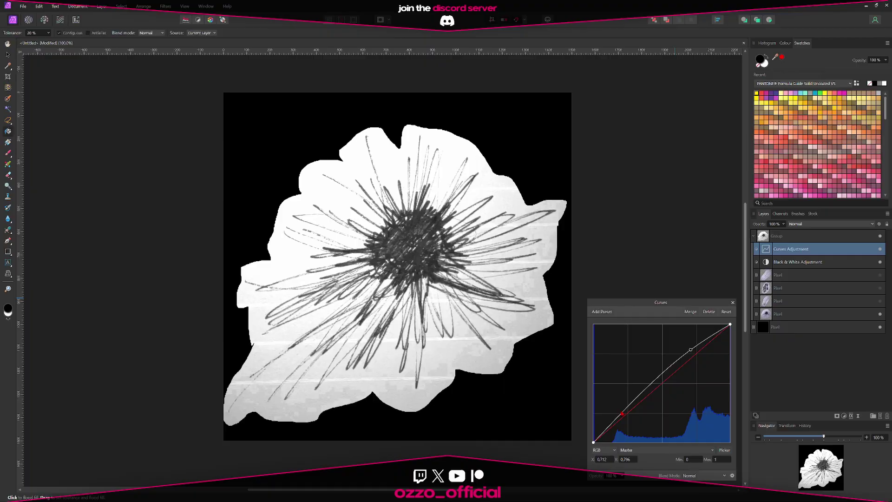
pyautogui.moveTo(628, 408); pyautogui.dragTo(628, 422)
pyautogui.moveTo(690, 350); pyautogui.dragTo(674, 334)
pyautogui.moveTo(628, 422); pyautogui.dragTo(624, 412)
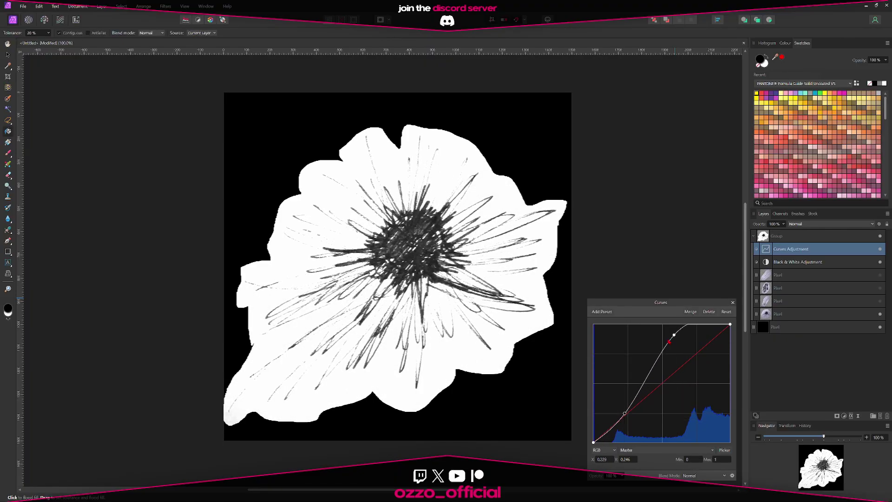
pyautogui.moveTo(674, 335); pyautogui.dragTo(671, 339)
# - Add an Invert adjustment to the group and a second Curves adjustment above it that darkens the shadows and slightly lifts the highlights
pyautogui.click(844, 416)
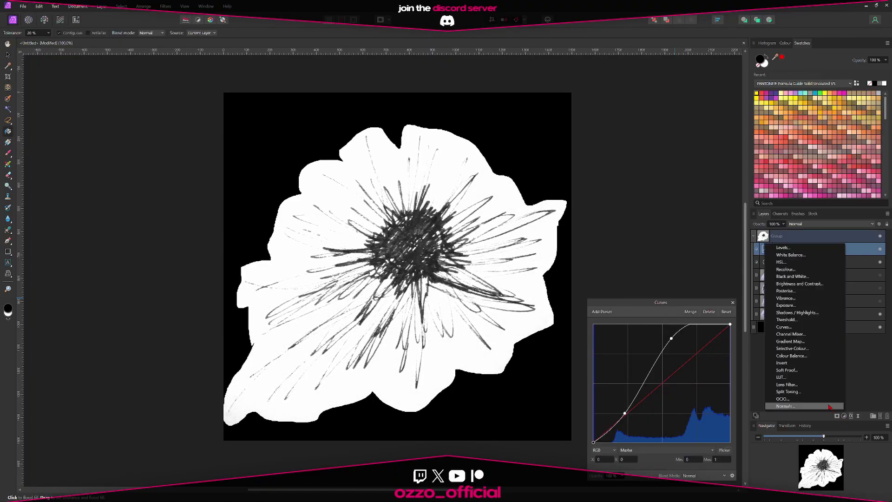
pyautogui.click(791, 366)
pyautogui.click(844, 416)
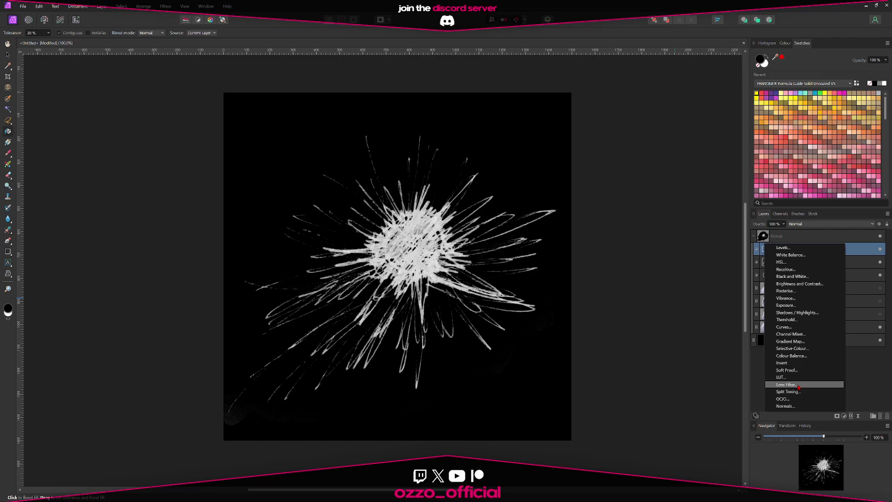
pyautogui.click(793, 327)
pyautogui.moveTo(653, 409)
pyautogui.mouseDown()
pyautogui.moveTo(631, 378)
pyautogui.moveTo(640, 406)
pyautogui.mouseUp()
pyautogui.moveTo(695, 353); pyautogui.dragTo(695, 350)
pyautogui.click(813, 354)
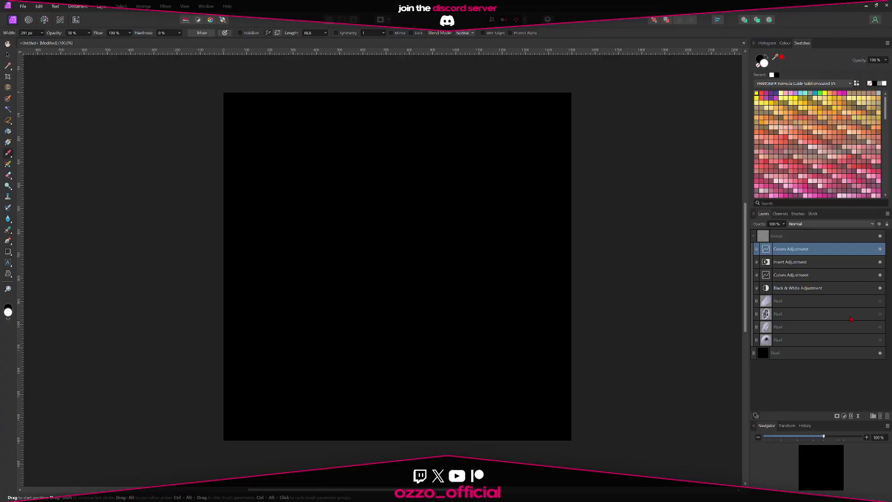
# - Preview the inverted sketches through their layer visibility and leave only the elongated petal-shaped sketch showing
pyautogui.click(880, 339)
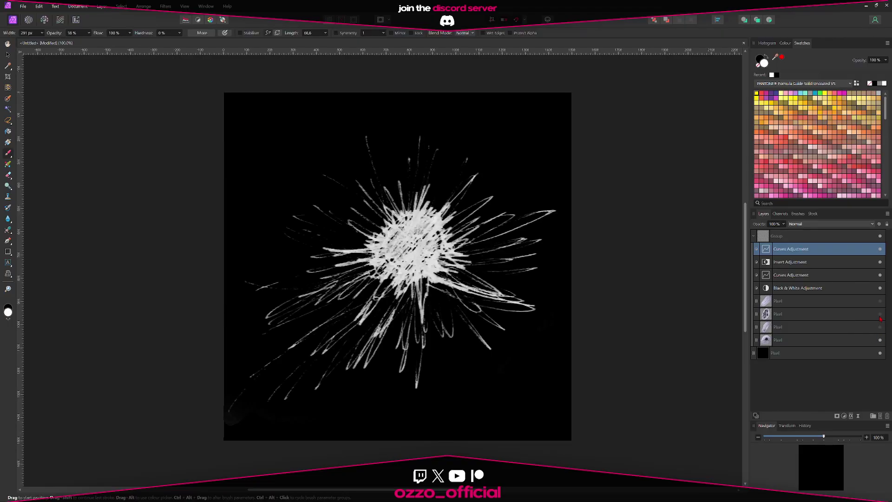
pyautogui.click(880, 340)
pyautogui.click(880, 314)
pyautogui.click(880, 314)
pyautogui.click(879, 300)
# - Nest a Curves adjustment in the elongated sketch's layer and pull its midtones well down to strengthen the thin pen strokes
pyautogui.click(798, 302)
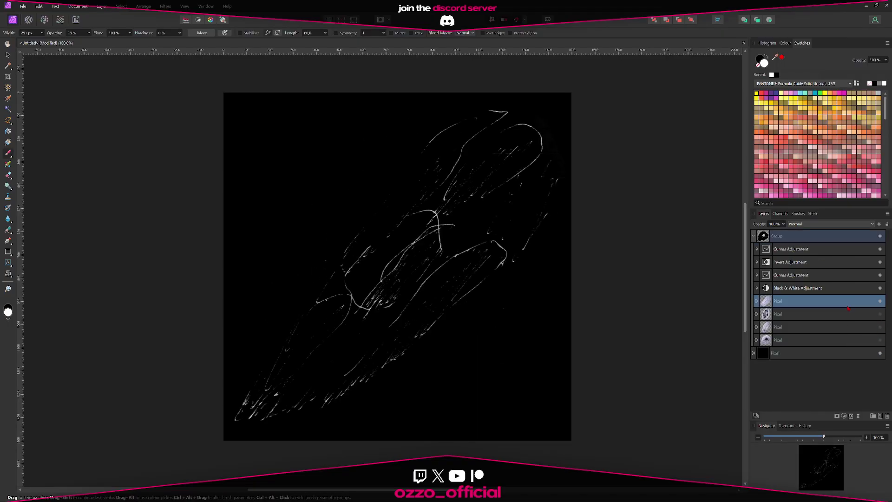
pyautogui.hotkey('ctrl', 'm')
pyautogui.moveTo(771, 307); pyautogui.dragTo(774, 313)
pyautogui.moveTo(662, 383)
pyautogui.mouseDown()
pyautogui.moveTo(650, 363)
pyautogui.moveTo(677, 390)
pyautogui.moveTo(647, 416)
pyautogui.mouseUp()
pyautogui.moveTo(678, 390)
pyautogui.mouseDown()
pyautogui.moveTo(673, 372)
pyautogui.moveTo(692, 380)
pyautogui.mouseUp()
pyautogui.moveTo(647, 416); pyautogui.dragTo(646, 430)
pyautogui.click(732, 303)
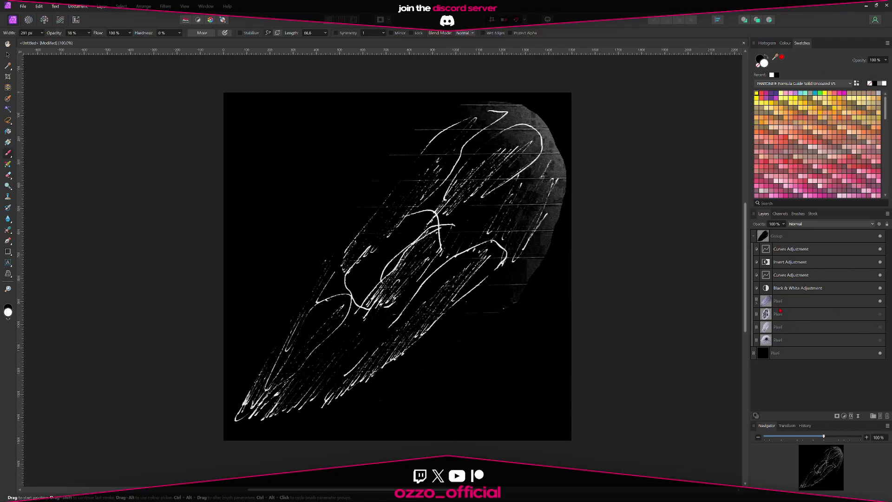
# - Erase the grey paper residue around the upper-right edge of the elongated sketch with a large soft eraser
pyautogui.click(791, 301)
pyautogui.press('e')
pyautogui.moveTo(573, 223)
pyautogui.mouseDown()
pyautogui.moveTo(583, 199)
pyautogui.moveTo(478, 98)
pyautogui.mouseUp()
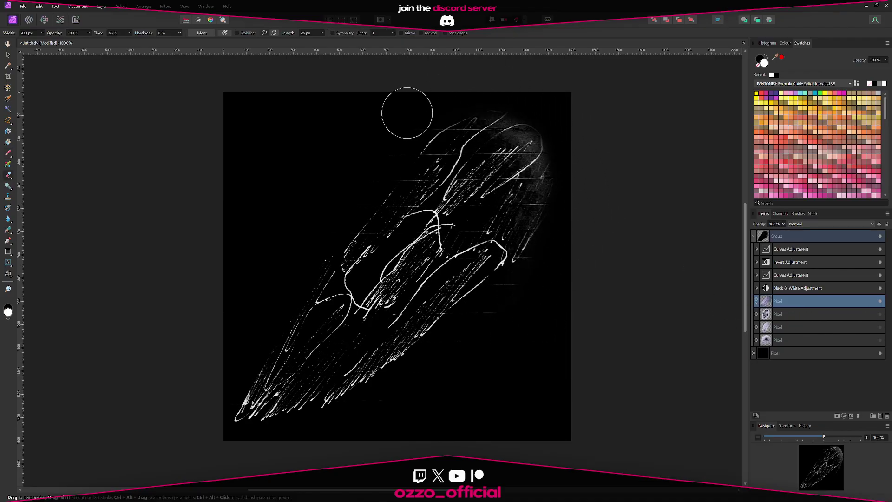
# - Show only the curved hatching sketch and nest a Curves adjustment in its layer, with points at about (0.37, 0.26) and (0.86, 0.63)
pyautogui.click(879, 301)
pyautogui.click(880, 327)
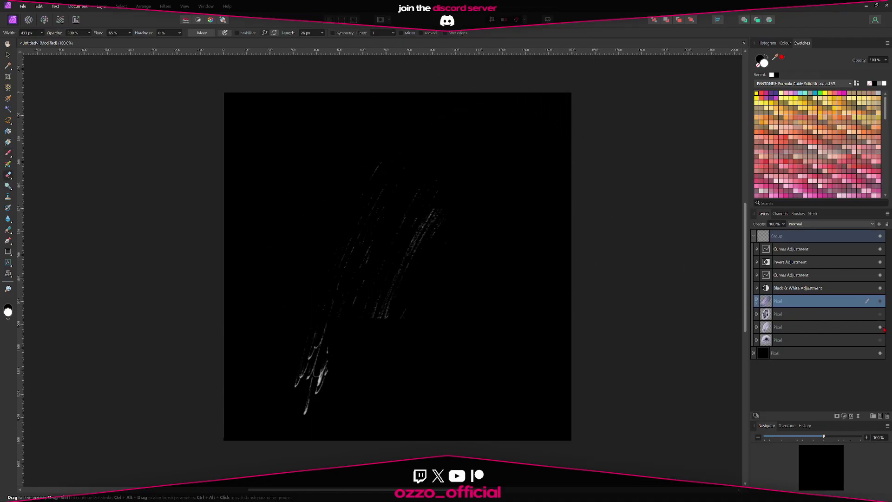
pyautogui.click(829, 328)
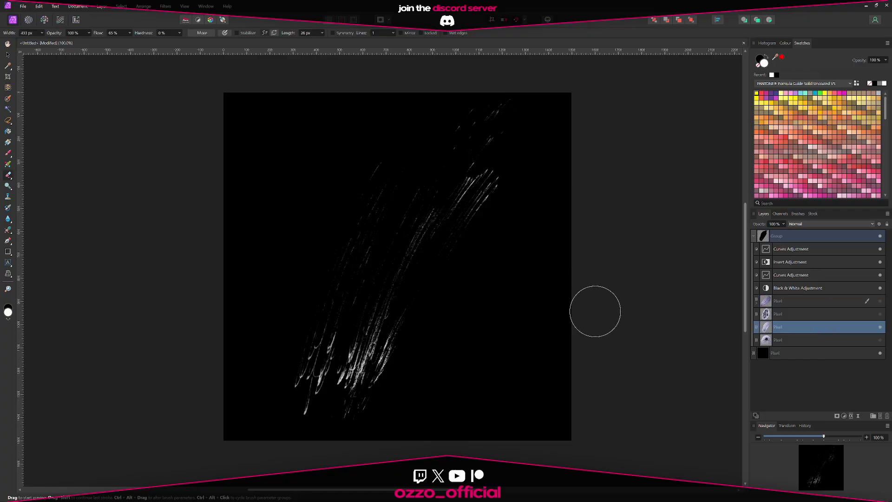
pyautogui.hotkey('ctrl', 'm')
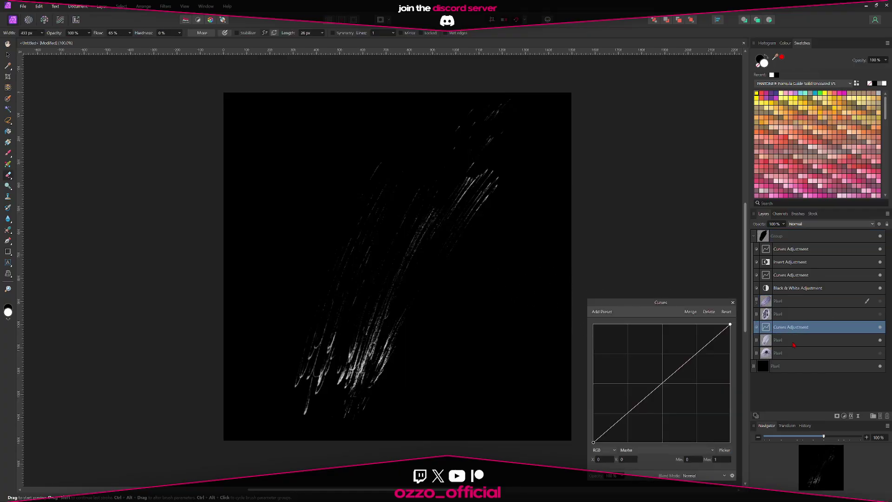
pyautogui.moveTo(662, 377)
pyautogui.mouseDown()
pyautogui.moveTo(639, 371)
pyautogui.moveTo(678, 413)
pyautogui.moveTo(708, 424)
pyautogui.moveTo(682, 405)
pyautogui.moveTo(644, 412)
pyautogui.mouseUp()
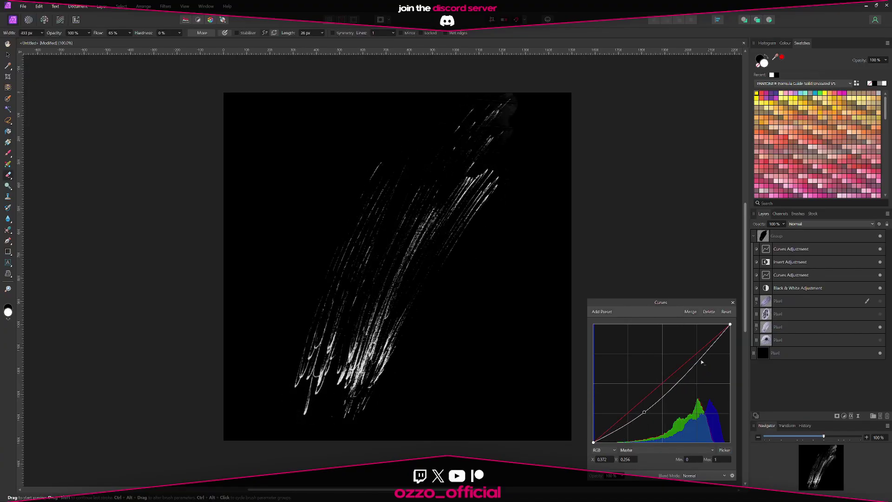
pyautogui.moveTo(701, 363)
pyautogui.mouseDown()
pyautogui.moveTo(712, 385)
pyautogui.moveTo(710, 368)
pyautogui.mouseUp()
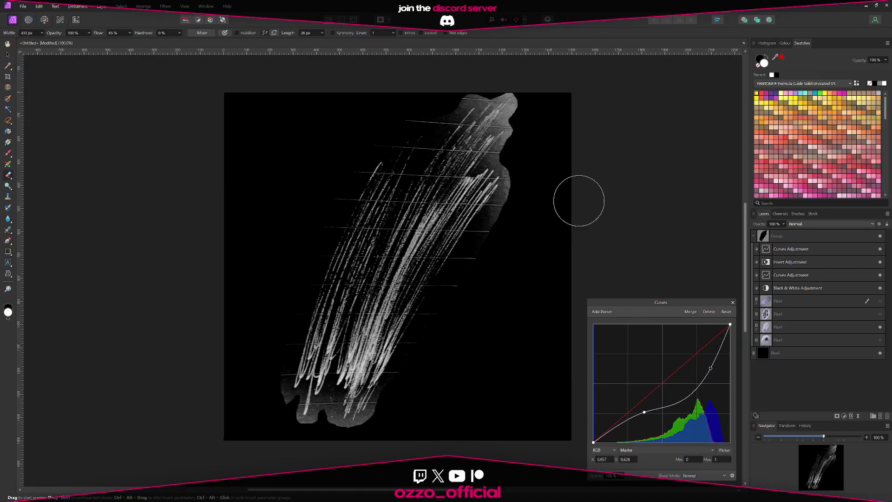
pyautogui.click(802, 327)
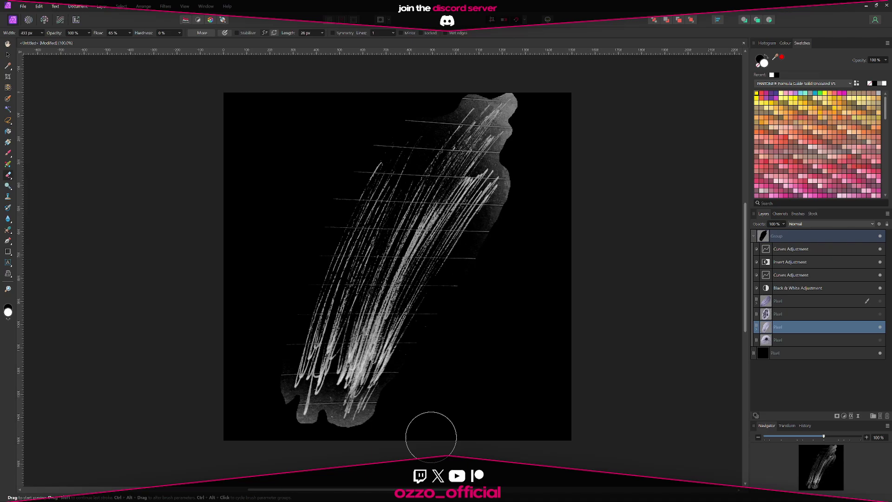
# - Erase the grey paper residue around the curved hatching sketch with the large soft eraser
pyautogui.moveTo(416, 421)
pyautogui.mouseDown()
pyautogui.moveTo(294, 427)
pyautogui.moveTo(255, 360)
pyautogui.mouseUp()
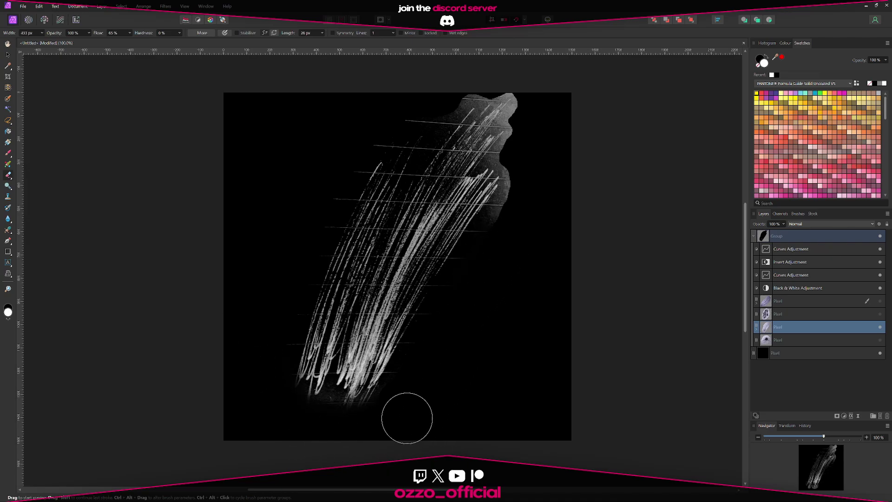
pyautogui.moveTo(494, 262)
pyautogui.mouseDown()
pyautogui.moveTo(523, 187)
pyautogui.moveTo(537, 113)
pyautogui.moveTo(525, 65)
pyautogui.moveTo(405, 92)
pyautogui.moveTo(324, 183)
pyautogui.moveTo(327, 426)
pyautogui.moveTo(367, 393)
pyautogui.mouseUp()
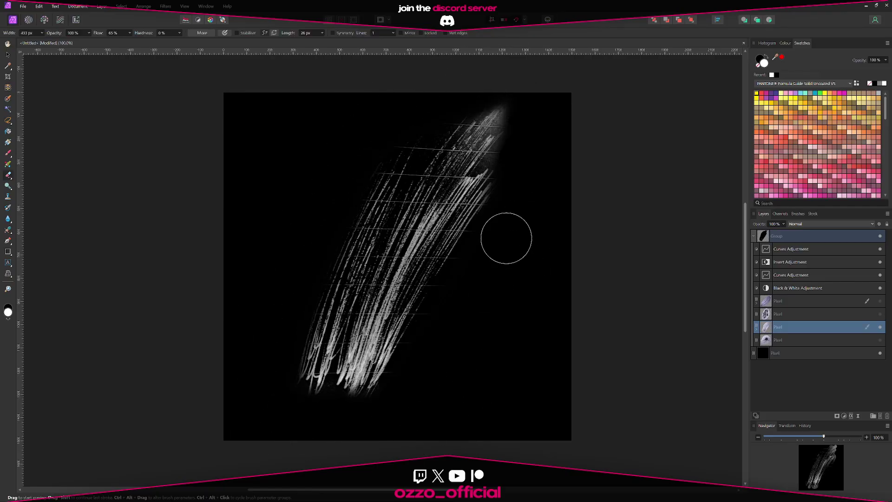
# - Reopen the Curves adjustment nested in the curved hatching sketch's layer and pull its curve further down
pyautogui.click(756, 329)
pyautogui.doubleClick(768, 340)
pyautogui.moveTo(711, 356)
pyautogui.mouseDown()
pyautogui.moveTo(710, 372)
pyautogui.moveTo(683, 397)
pyautogui.mouseUp()
pyautogui.click(726, 312)
pyautogui.click(732, 303)
# - Paint a soft white glow over the oval scribble sketch on the empty pixel layer with a large low-opacity brush
pyautogui.press('z')
pyautogui.click(432, 312)
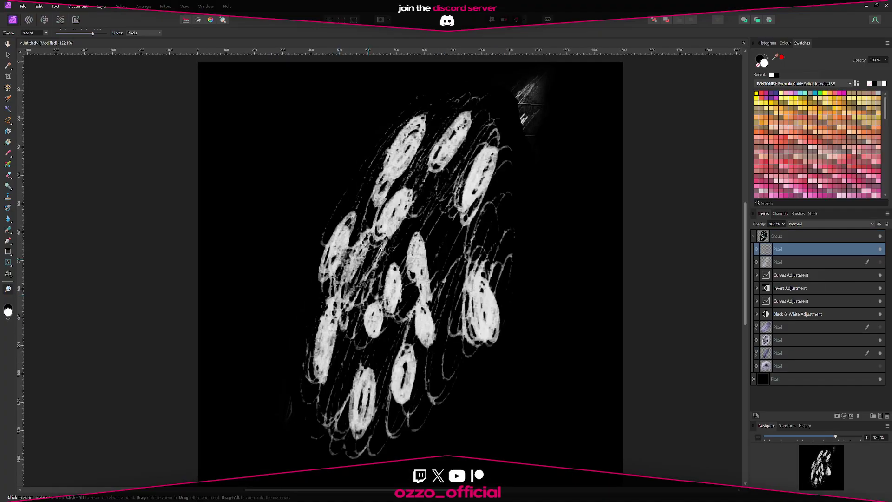
pyautogui.moveTo(380, 249); pyautogui.dragTo(445, 276)
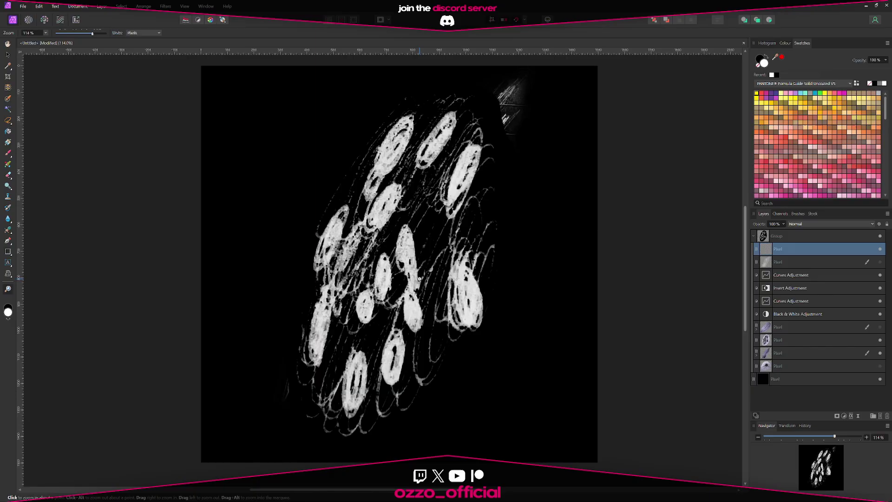
pyautogui.moveTo(393, 282); pyautogui.dragTo(535, 296)
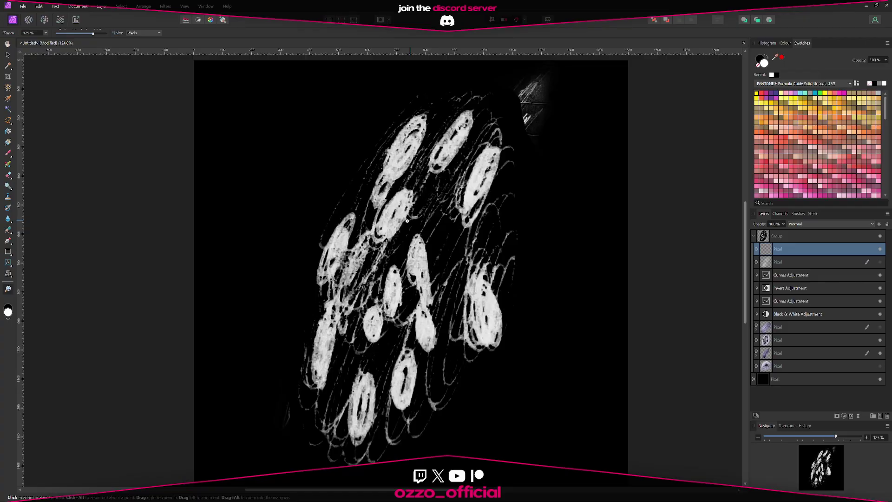
pyautogui.moveTo(407, 221); pyautogui.dragTo(394, 224)
pyautogui.moveTo(360, 257); pyautogui.dragTo(375, 261)
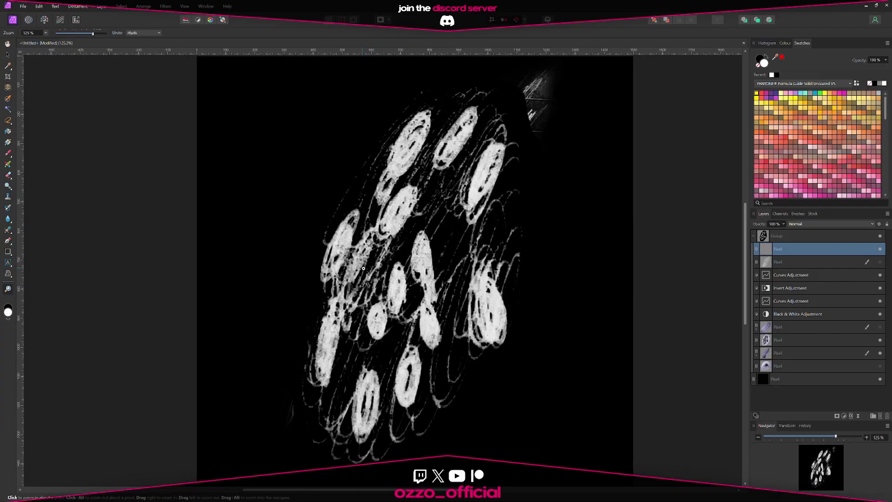
pyautogui.press('b')
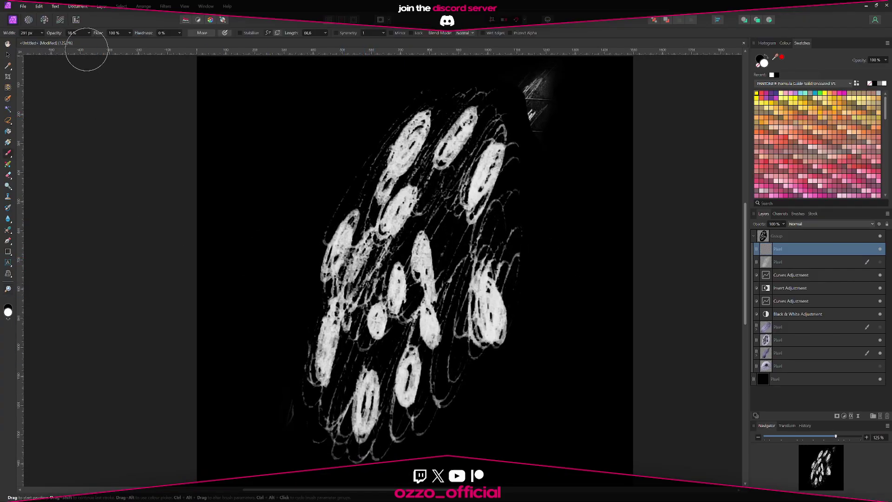
pyautogui.moveTo(390, 225); pyautogui.dragTo(361, 218, button='middle')
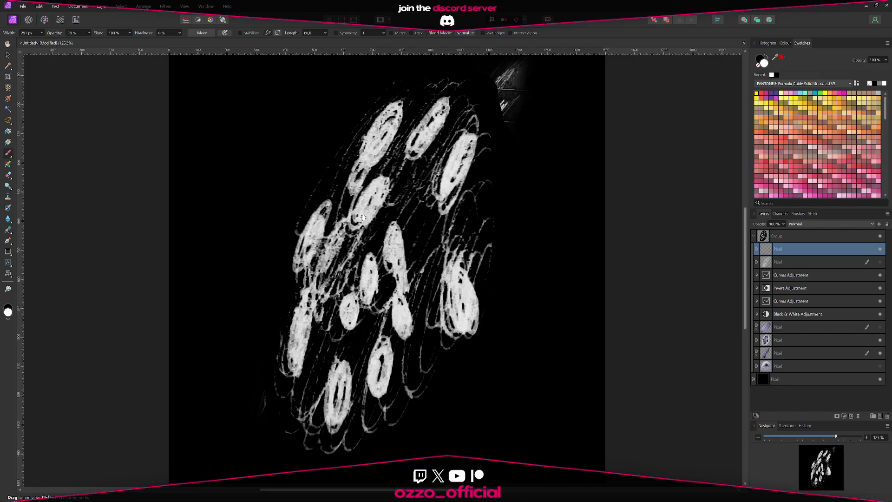
pyautogui.moveTo(403, 173); pyautogui.dragTo(416, 173, button='middle')
pyautogui.moveTo(410, 112)
pyautogui.mouseDown()
pyautogui.moveTo(374, 167)
pyautogui.moveTo(318, 351)
pyautogui.moveTo(342, 404)
pyautogui.moveTo(374, 383)
pyautogui.moveTo(443, 263)
pyautogui.moveTo(463, 206)
pyautogui.moveTo(439, 112)
pyautogui.mouseUp()
pyautogui.moveTo(458, 117); pyautogui.dragTo(436, 160, button='middle')
pyautogui.moveTo(436, 160)
pyautogui.mouseDown()
pyautogui.moveTo(464, 251)
pyautogui.moveTo(453, 135)
pyautogui.moveTo(457, 260)
pyautogui.moveTo(446, 278)
pyautogui.mouseUp()
# - Hide the sketch layer that leaves stray strokes beyond the ovals' upper-right edge, and paint more soft glow across the ovals
pyautogui.click(880, 353)
pyautogui.moveTo(453, 268); pyautogui.dragTo(455, 211, button='middle')
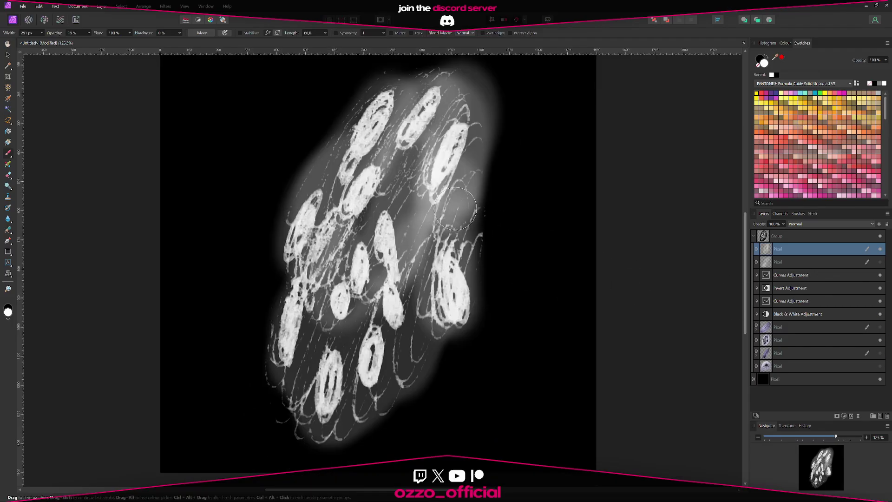
pyautogui.moveTo(456, 211)
pyautogui.mouseDown()
pyautogui.moveTo(366, 378)
pyautogui.moveTo(319, 418)
pyautogui.moveTo(298, 223)
pyautogui.mouseUp()
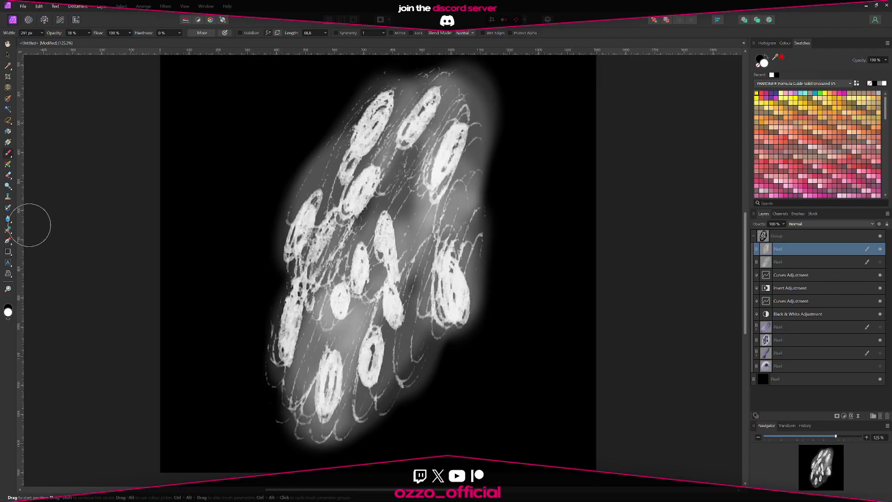
# - Smudge the painted glow around the edges and through the middle of the oval sketch with a 422 px Smudge brush at 50 % strength
pyautogui.click(8, 219)
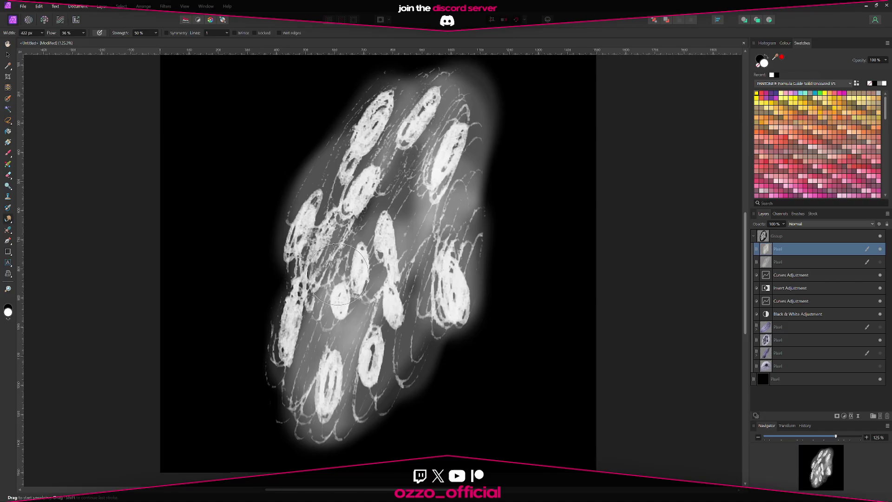
pyautogui.moveTo(266, 387)
pyautogui.mouseDown()
pyautogui.moveTo(261, 361)
pyautogui.moveTo(319, 163)
pyautogui.mouseUp()
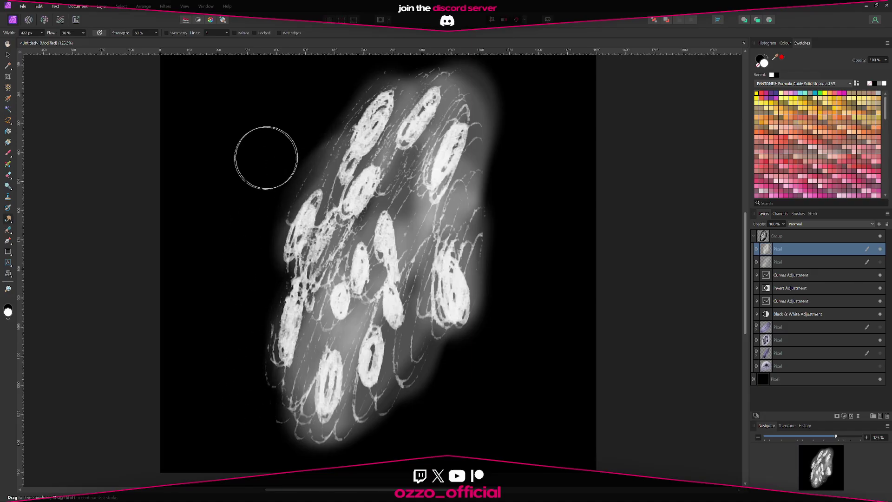
pyautogui.moveTo(266, 158); pyautogui.dragTo(227, 239, button='middle')
pyautogui.moveTo(235, 237)
pyautogui.mouseDown()
pyautogui.moveTo(362, 177)
pyautogui.moveTo(439, 300)
pyautogui.mouseUp()
pyautogui.moveTo(439, 293); pyautogui.dragTo(470, 196, button='middle')
pyautogui.moveTo(472, 179)
pyautogui.mouseDown()
pyautogui.moveTo(467, 295)
pyautogui.moveTo(503, 220)
pyautogui.mouseUp()
pyautogui.moveTo(503, 221); pyautogui.dragTo(501, 276, button='middle')
pyautogui.moveTo(493, 261)
pyautogui.mouseDown()
pyautogui.moveTo(452, 218)
pyautogui.moveTo(435, 262)
pyautogui.moveTo(383, 251)
pyautogui.mouseUp()
pyautogui.moveTo(346, 189); pyautogui.dragTo(285, 219)
pyautogui.moveTo(285, 241); pyautogui.dragTo(303, 146, button='middle')
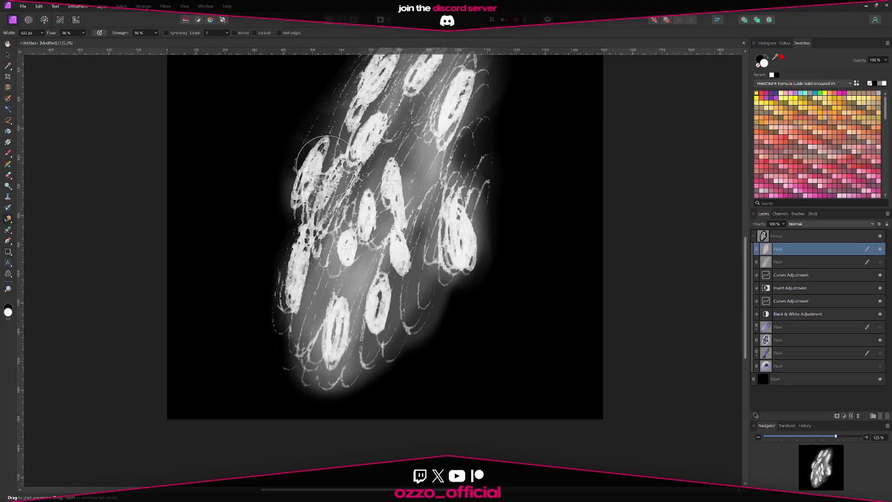
pyautogui.moveTo(314, 405)
pyautogui.mouseDown()
pyautogui.moveTo(325, 407)
pyautogui.moveTo(409, 292)
pyautogui.moveTo(521, 271)
pyautogui.moveTo(479, 204)
pyautogui.mouseUp()
pyautogui.moveTo(406, 92); pyautogui.dragTo(400, 206, button='middle')
pyautogui.moveTo(346, 314); pyautogui.dragTo(374, 336)
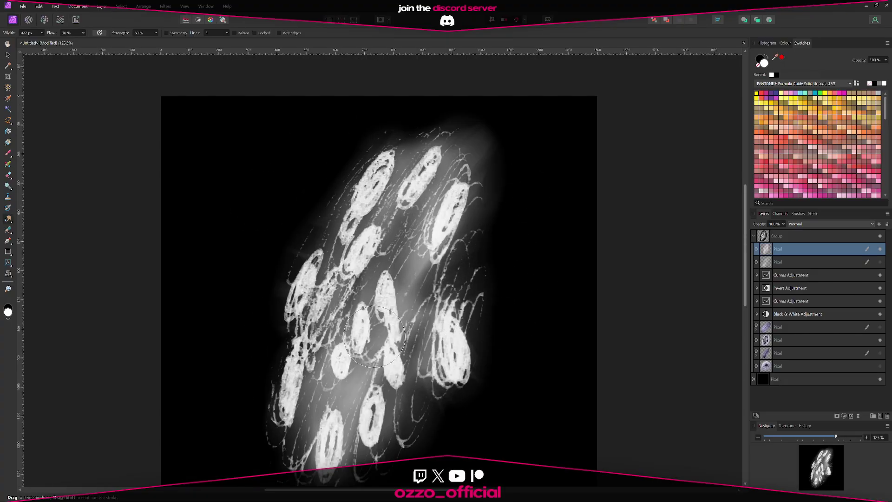
pyautogui.moveTo(420, 228)
pyautogui.mouseDown()
pyautogui.moveTo(358, 298)
pyautogui.moveTo(274, 302)
pyautogui.moveTo(325, 218)
pyautogui.moveTo(298, 409)
pyautogui.mouseUp()
pyautogui.scroll(-2, 298, 409)
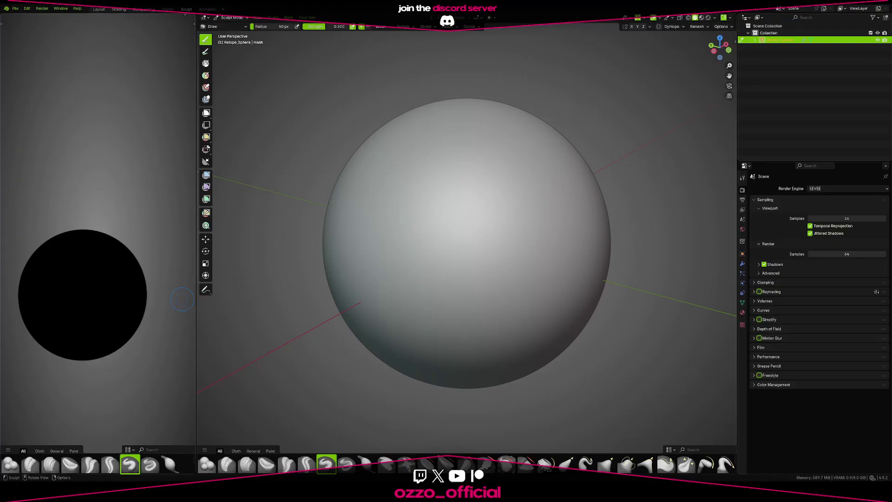
# - Switch to Blender, enlarge the brush asset shelf and show the Draw brush's tool settings
pyautogui.moveTo(404, 453); pyautogui.dragTo(388, 425)
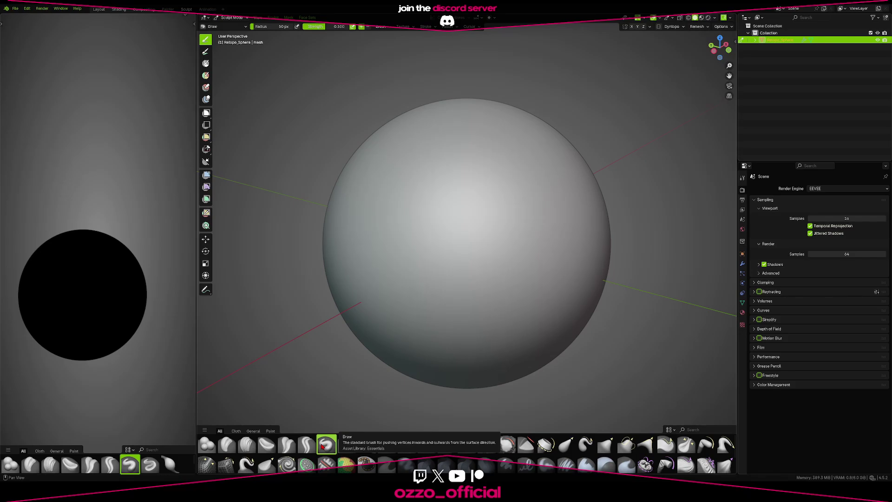
pyautogui.press('n')
pyautogui.click(734, 59)
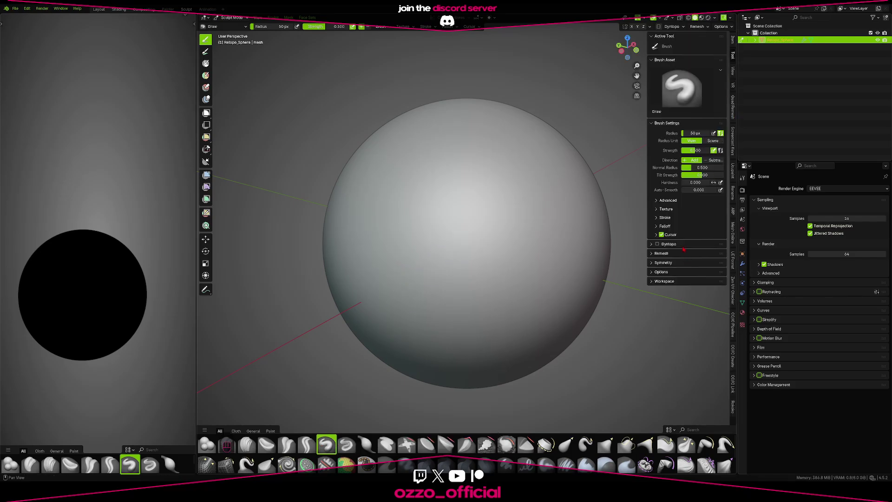
# - Create a new texture for the Draw brush and load 20.png from the alpha-test folder as its image
pyautogui.click(663, 210)
pyautogui.click(690, 261)
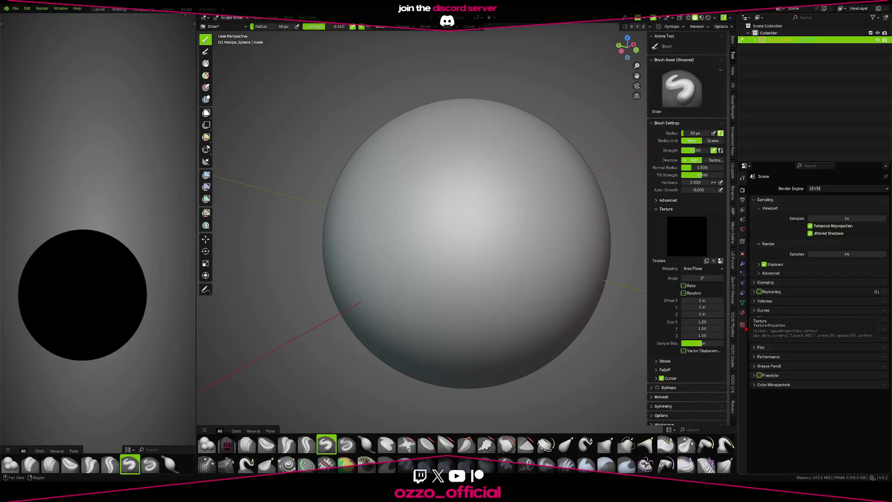
pyautogui.click(743, 325)
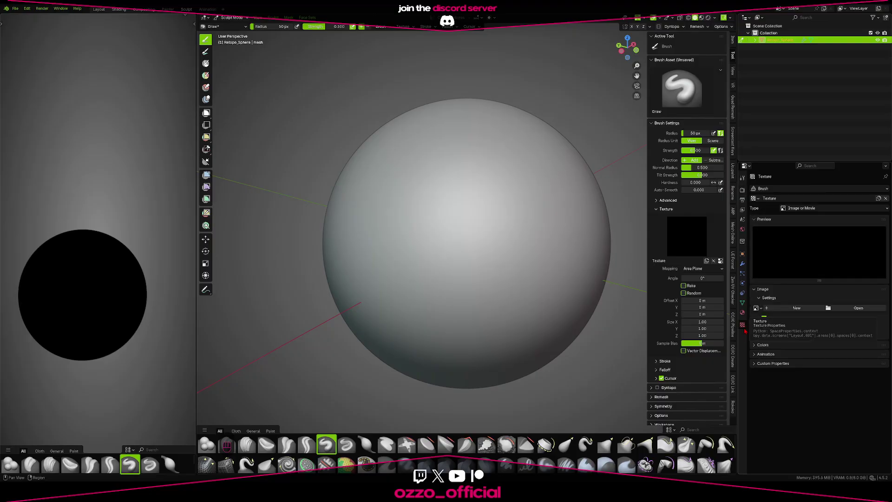
pyautogui.click(857, 308)
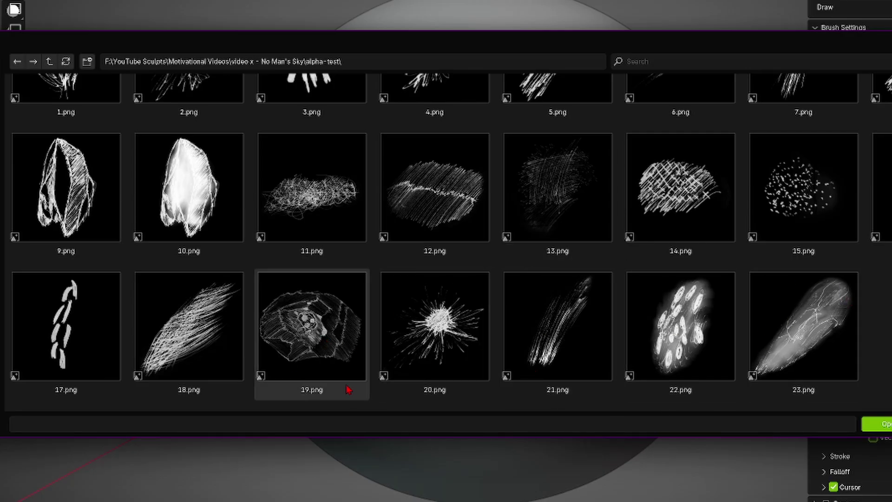
pyautogui.doubleClick(457, 338)
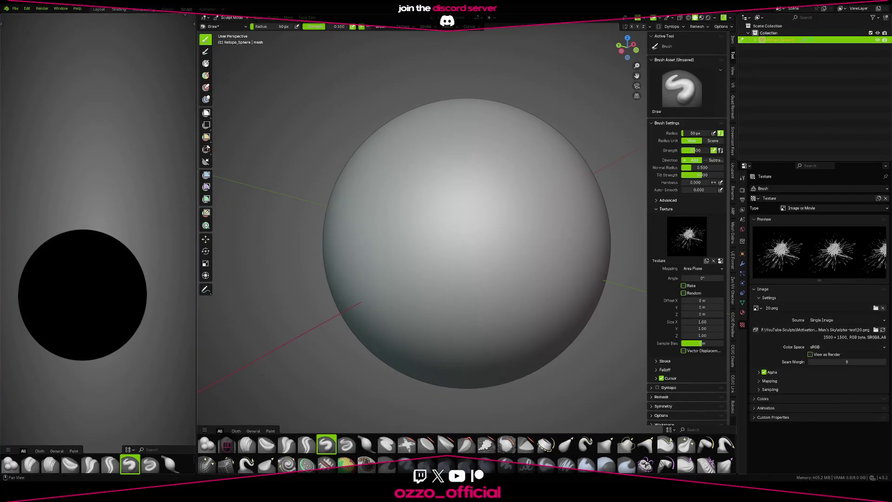
# - Set the Draw brush's stroke method to Anchored
pyautogui.click(666, 360)
pyautogui.scroll(-4, 679, 346)
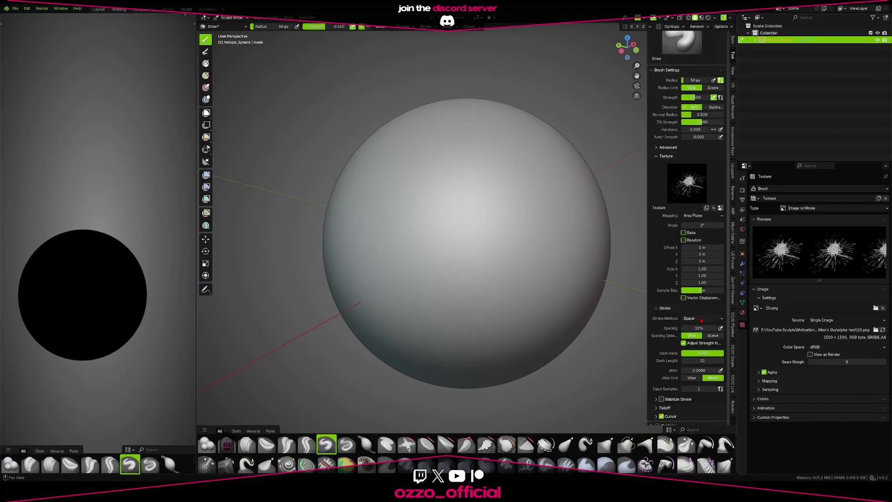
pyautogui.click(701, 319)
pyautogui.click(696, 356)
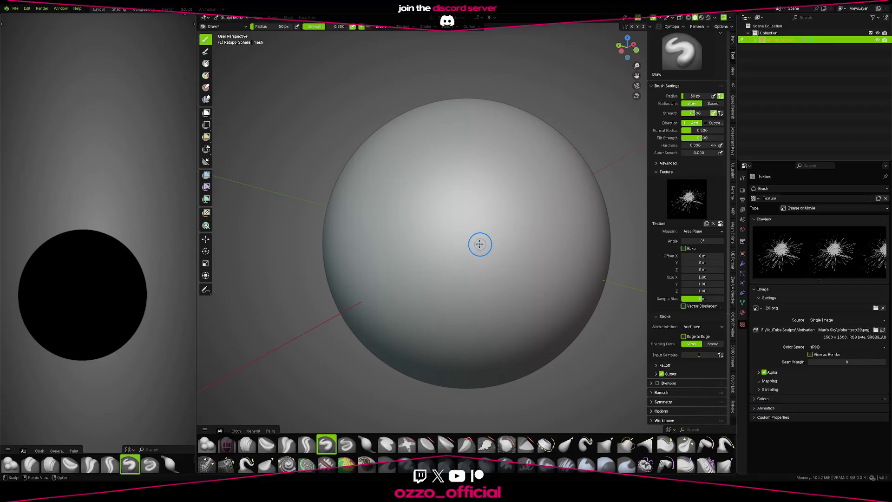
# - Try a large burst stamp on the upper part of the sphere, inspect its relief and undo it
pyautogui.moveTo(479, 244); pyautogui.dragTo(462, 231, button='middle')
pyautogui.moveTo(461, 219); pyautogui.dragTo(462, 228)
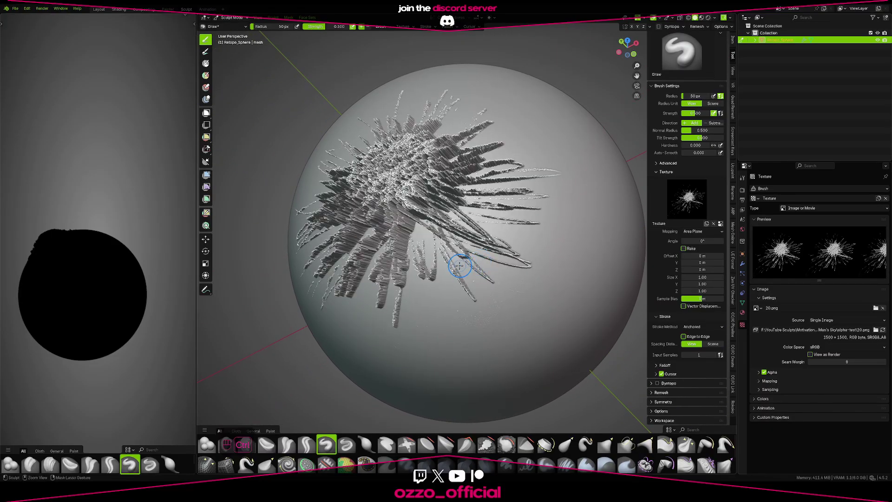
pyautogui.moveTo(459, 265); pyautogui.dragTo(477, 264, button='middle')
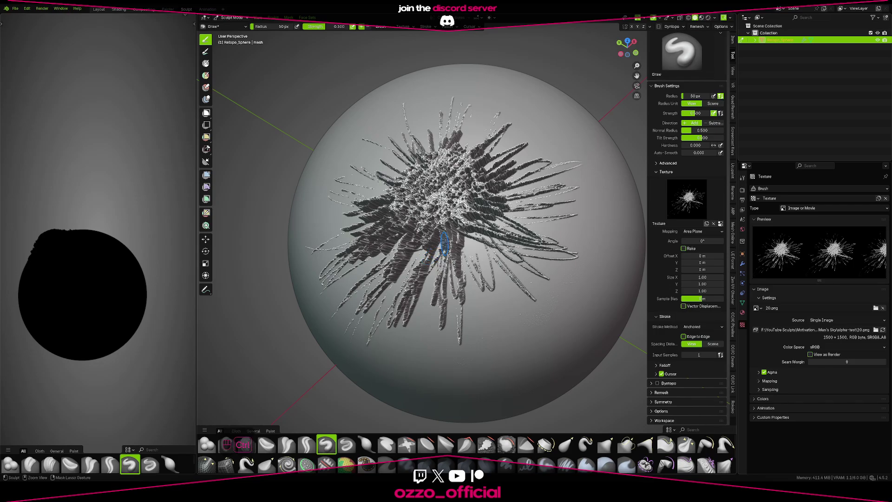
pyautogui.hotkey('ctrl', 'z')
# - Try a burst stamp on the sphere with the brush strength at 0.101, inspect it up close and undo it
pyautogui.moveTo(335, 28); pyautogui.dragTo(317, 28)
pyautogui.moveTo(467, 253); pyautogui.dragTo(467, 246, button='middle')
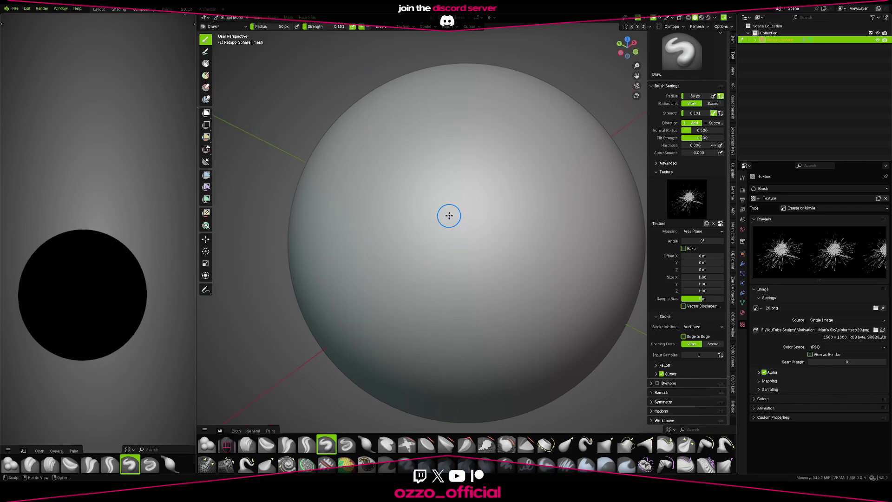
pyautogui.moveTo(475, 327); pyautogui.dragTo(475, 329)
pyautogui.moveTo(453, 280); pyautogui.dragTo(455, 292, button='middle')
pyautogui.scroll(5, 455, 292)
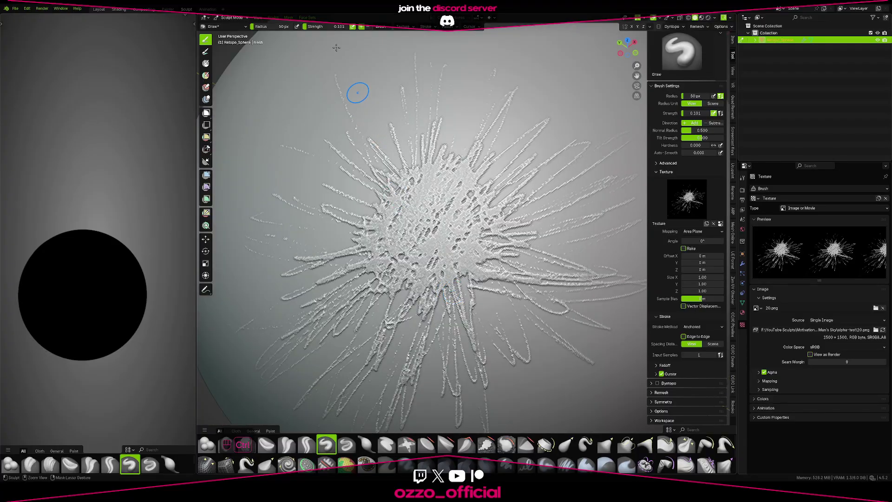
pyautogui.hotkey('ctrl', 'z')
# - Set the brush strength to 0.175 and stamp a large burst on the front of the sphere
pyautogui.moveTo(324, 28); pyautogui.dragTo(328, 28)
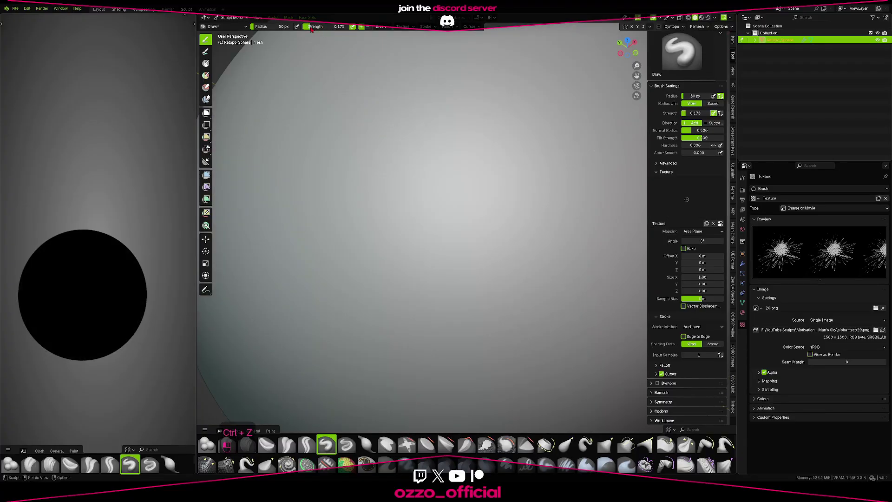
pyautogui.scroll(-4, 444, 208)
pyautogui.moveTo(444, 207); pyautogui.dragTo(450, 205, button='middle')
pyautogui.scroll(3, 469, 211)
pyautogui.scroll(-3, 450, 231)
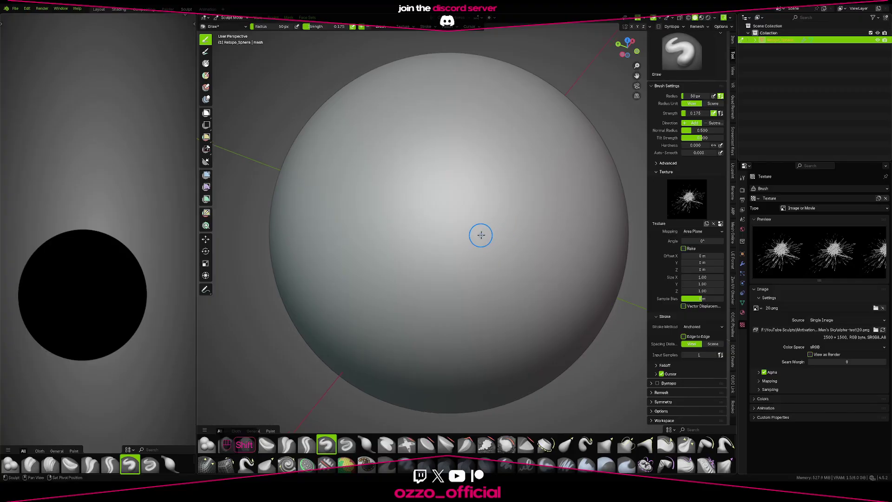
pyautogui.moveTo(484, 232); pyautogui.dragTo(493, 228, button='middle')
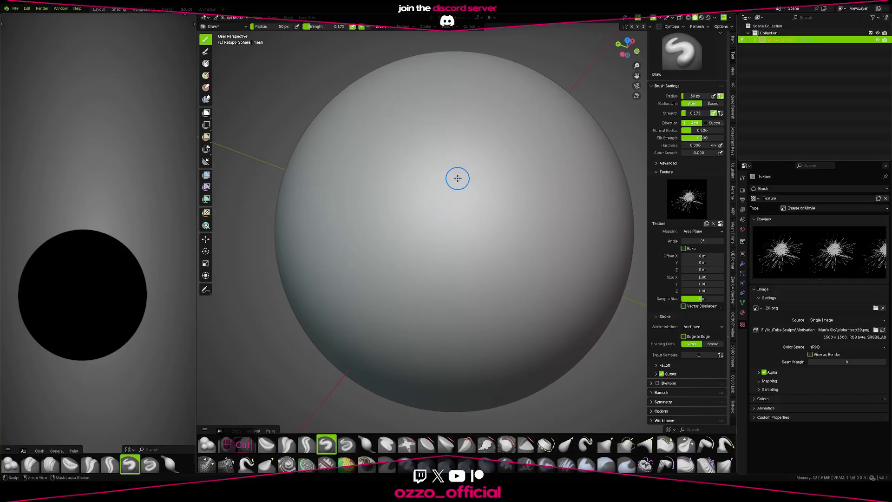
pyautogui.moveTo(457, 179); pyautogui.dragTo(484, 325)
pyautogui.moveTo(485, 324); pyautogui.dragTo(430, 341, button='middle')
# - Stamp more bursts in inverted direction around the sphere, including two large ones and two small ones
pyautogui.moveTo(502, 199)
pyautogui.keyDown('ctrl'); pyautogui.mouseDown()
pyautogui.moveTo(522, 260)
pyautogui.moveTo(476, 302)
pyautogui.mouseUp(); pyautogui.keyUp('ctrl')
pyautogui.moveTo(430, 297); pyautogui.dragTo(448, 314, button='middle')
pyautogui.moveTo(422, 260); pyautogui.dragTo(499, 236, button='middle')
pyautogui.keyDown('ctrl'); pyautogui.moveTo(412, 220); pyautogui.dragTo(411, 308); pyautogui.keyUp('ctrl')
pyautogui.moveTo(484, 347); pyautogui.dragTo(400, 278, button='middle')
pyautogui.keyDown('ctrl'); pyautogui.moveTo(401, 278); pyautogui.dragTo(428, 239, button='middle'); pyautogui.keyUp('ctrl')
pyautogui.scroll(2, 434, 264)
pyautogui.keyDown('ctrl'); pyautogui.moveTo(482, 272); pyautogui.dragTo(483, 297); pyautogui.keyUp('ctrl')
pyautogui.moveTo(463, 320); pyautogui.dragTo(476, 297, button='middle')
pyautogui.keyDown('ctrl'); pyautogui.moveTo(418, 279); pyautogui.dragTo(444, 312); pyautogui.keyUp('ctrl')
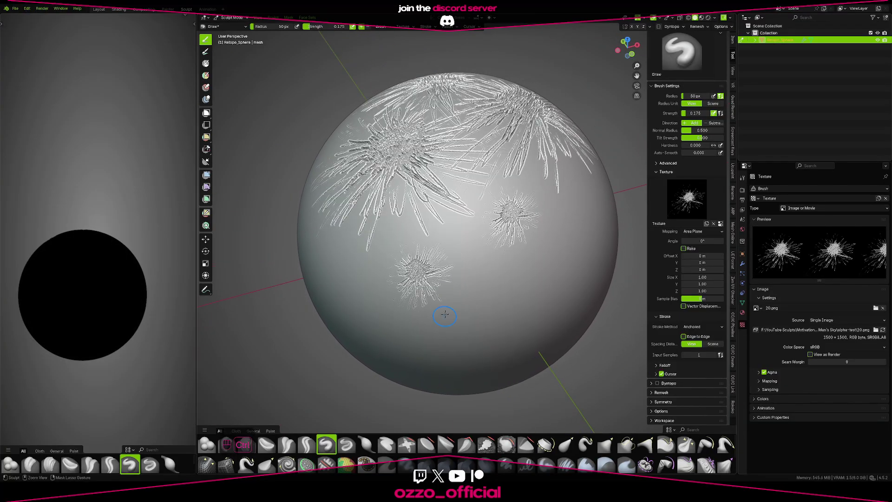
# - Raise the Draw brush strength to 0.271 for stronger stamps on the sphere
pyautogui.moveTo(501, 302); pyautogui.dragTo(463, 284, button='middle')
pyautogui.scroll(-2, 463, 284)
pyautogui.hotkey('shift', 'f')
pyautogui.click(456, 284)
pyautogui.moveTo(534, 300); pyautogui.dragTo(493, 296, button='middle')
pyautogui.hotkey('shift', 'f')
pyautogui.click(504, 300)
pyautogui.scroll(2, 493, 296)
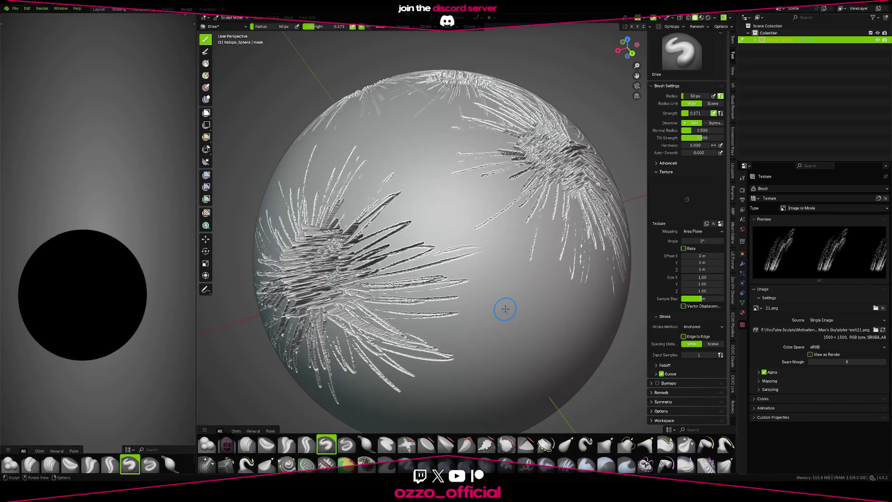
# - Hide the sidebar and toolbar, and stamp the 21.png hatching texture several times side by side on the sphere's clear area
pyautogui.press('n')
pyautogui.press('t')
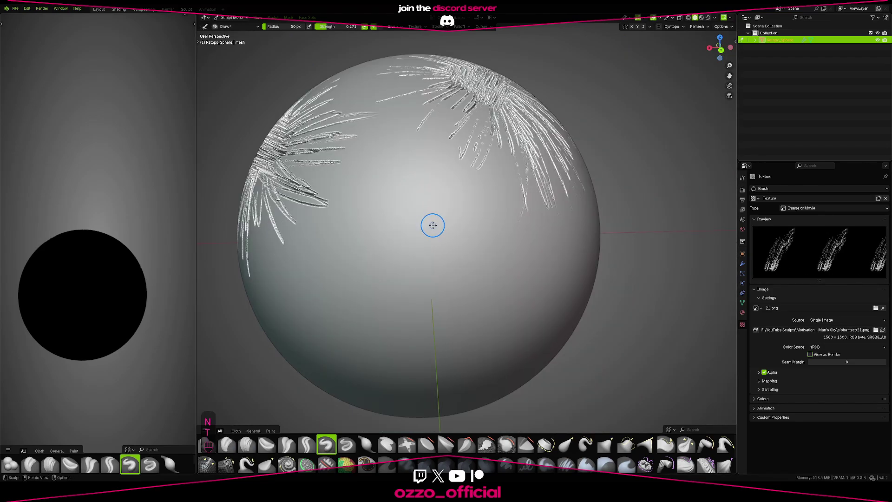
pyautogui.moveTo(435, 331); pyautogui.dragTo(436, 332)
pyautogui.moveTo(462, 279); pyautogui.dragTo(433, 262, button='middle')
pyautogui.keyDown('ctrl'); pyautogui.moveTo(448, 232); pyautogui.dragTo(450, 355); pyautogui.keyUp('ctrl')
pyautogui.moveTo(501, 288); pyautogui.dragTo(457, 270, button='middle')
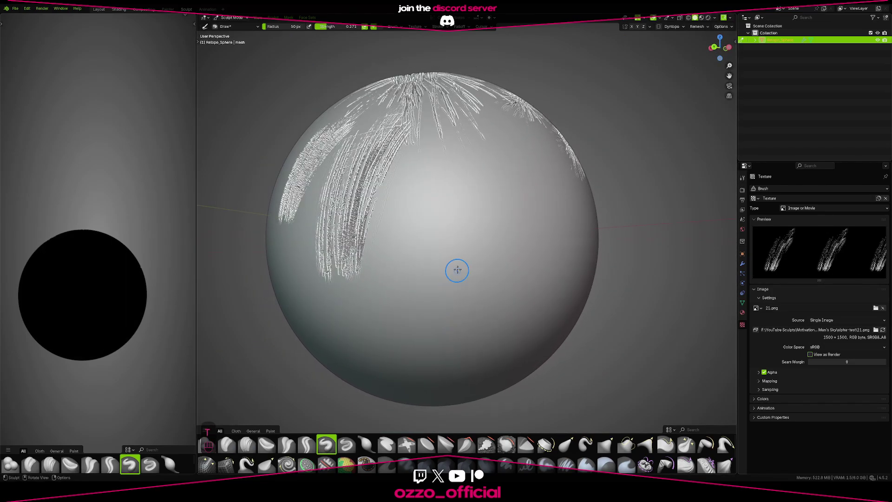
pyautogui.moveTo(445, 231)
pyautogui.keyDown('ctrl'); pyautogui.mouseDown()
pyautogui.moveTo(405, 351)
pyautogui.moveTo(417, 375)
pyautogui.mouseUp(); pyautogui.keyUp('ctrl')
pyautogui.keyDown('ctrl'); pyautogui.moveTo(503, 273); pyautogui.dragTo(475, 408); pyautogui.keyUp('ctrl')
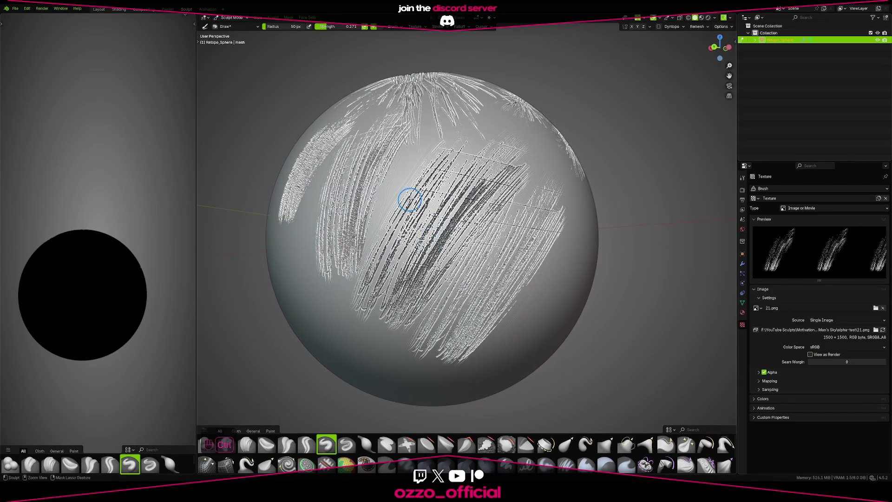
# - Stamp the 21.png hatching in inverted direction over the hatched area, adding a stamp that crosses the strokes diagonally
pyautogui.keyDown('ctrl'); pyautogui.moveTo(419, 216); pyautogui.dragTo(391, 367); pyautogui.keyUp('ctrl')
pyautogui.moveTo(487, 312); pyautogui.dragTo(456, 305, button='middle')
pyautogui.keyDown('ctrl'); pyautogui.moveTo(483, 271); pyautogui.dragTo(579, 355); pyautogui.keyUp('ctrl')
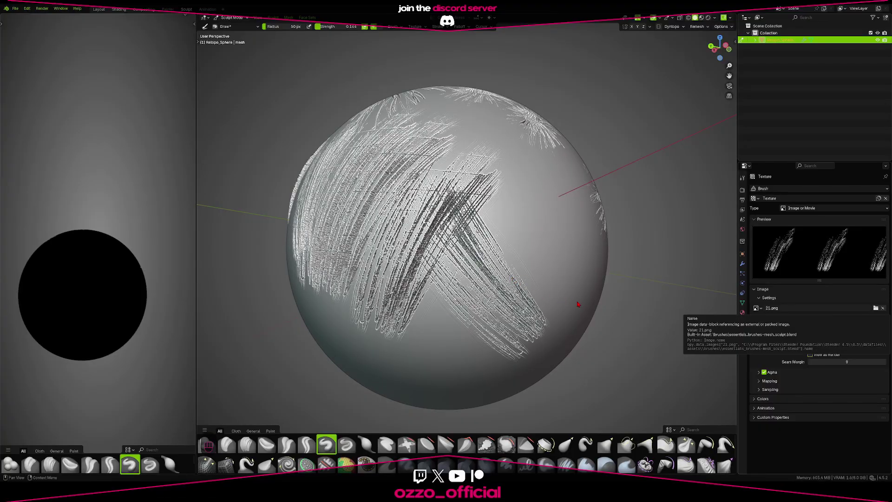
# - Stamp the 22.png scale texture in inverted direction on a clear side of the sphere
pyautogui.moveTo(539, 295); pyautogui.dragTo(478, 283, button='middle')
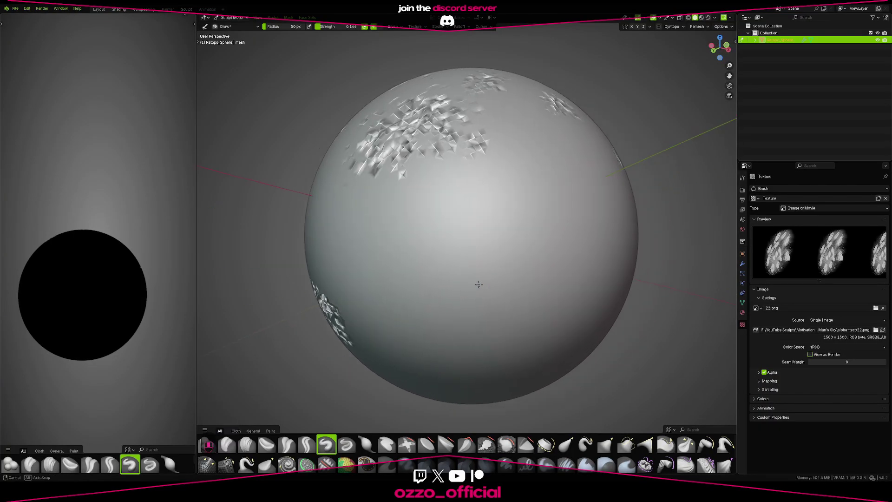
pyautogui.keyDown('ctrl'); pyautogui.moveTo(473, 244); pyautogui.dragTo(439, 364); pyautogui.keyUp('ctrl')
pyautogui.moveTo(527, 300); pyautogui.dragTo(476, 288, button='middle')
# - Set the Draw brush strength to 0.220 and stamp the 22.png scale texture beside the previous scale stamp
pyautogui.hotkey('shift', 'f')
pyautogui.click(510, 298)
pyautogui.scroll(1, 470, 223)
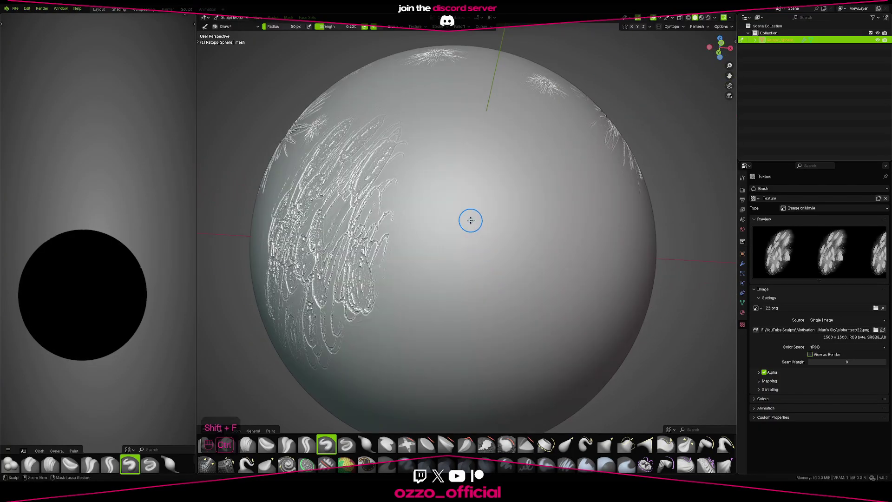
pyautogui.moveTo(471, 213); pyautogui.dragTo(454, 365)
pyautogui.moveTo(469, 297); pyautogui.dragTo(482, 274, button='middle')
pyautogui.moveTo(514, 303)
pyautogui.mouseDown(button='middle')
pyautogui.moveTo(537, 265)
pyautogui.moveTo(563, 268)
pyautogui.mouseUp(button='middle')
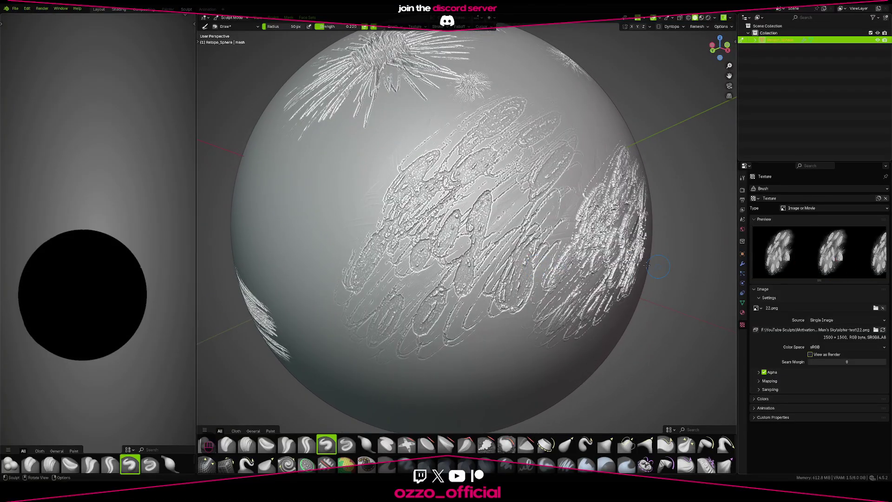
# - Stamp the 22.png scale texture again on the lower part of the sphere, below the existing scale stamps
pyautogui.moveTo(646, 263)
pyautogui.mouseDown(button='middle')
pyautogui.moveTo(553, 245)
pyautogui.moveTo(408, 278)
pyautogui.moveTo(528, 283)
pyautogui.moveTo(485, 290)
pyautogui.moveTo(513, 278)
pyautogui.moveTo(519, 253)
pyautogui.mouseUp(button='middle')
pyautogui.scroll(-3, 528, 283)
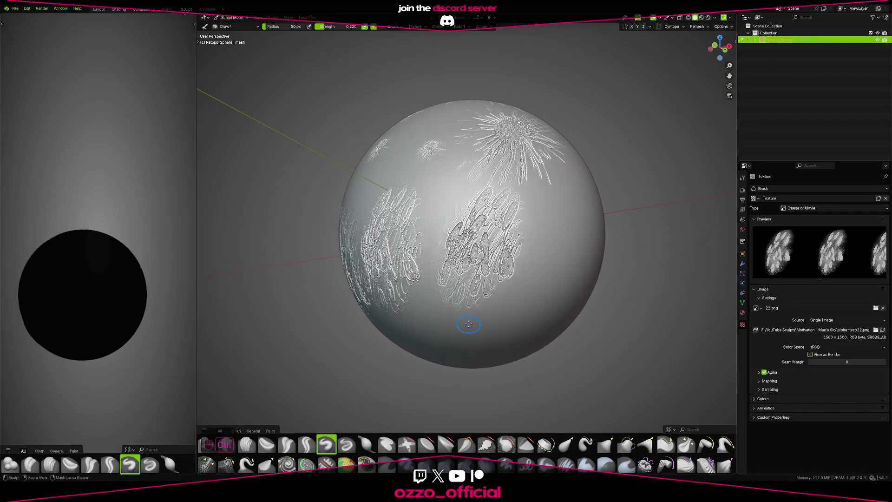
pyautogui.moveTo(469, 323)
pyautogui.keyDown('ctrl'); pyautogui.mouseDown(button='middle')
pyautogui.moveTo(478, 259)
pyautogui.moveTo(508, 283)
pyautogui.mouseUp(button='middle'); pyautogui.keyUp('ctrl')
pyautogui.moveTo(470, 367); pyautogui.dragTo(469, 369)
# - Lower the Draw brush strength and make another large stamp on a clear side of the sphere
pyautogui.moveTo(534, 305)
pyautogui.mouseDown(button='middle')
pyautogui.moveTo(505, 297)
pyautogui.moveTo(465, 304)
pyautogui.mouseUp(button='middle')
pyautogui.hotkey('shift', 'f')
pyautogui.click(492, 292)
pyautogui.moveTo(491, 241); pyautogui.dragTo(467, 331)
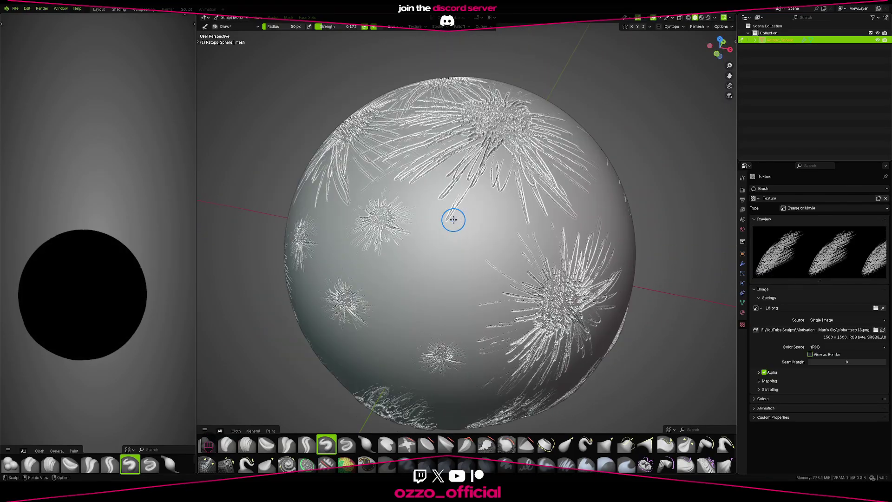
# - Show the toolbar and flatten the 18.png fur stamp with the Scrape/Fill brush at a 229 px radius
pyautogui.scroll(-1, 453, 219)
pyautogui.moveTo(453, 220); pyautogui.dragTo(467, 218, button='middle')
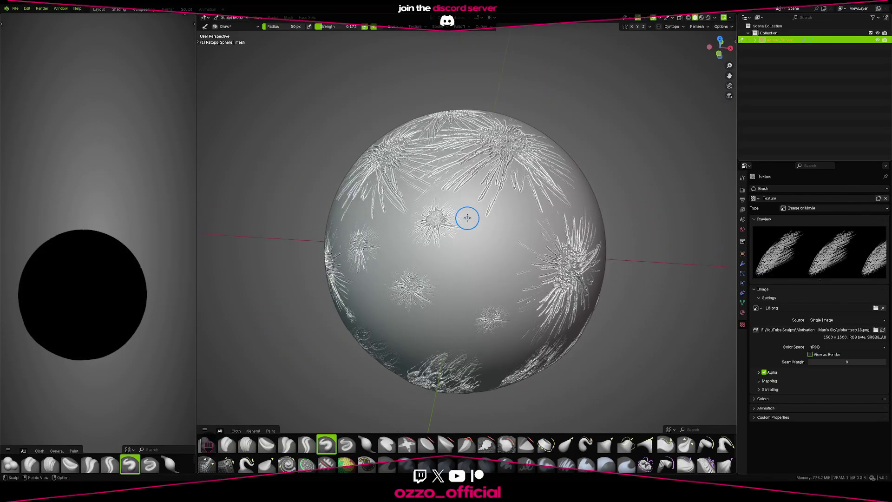
pyautogui.scroll(3, 500, 279)
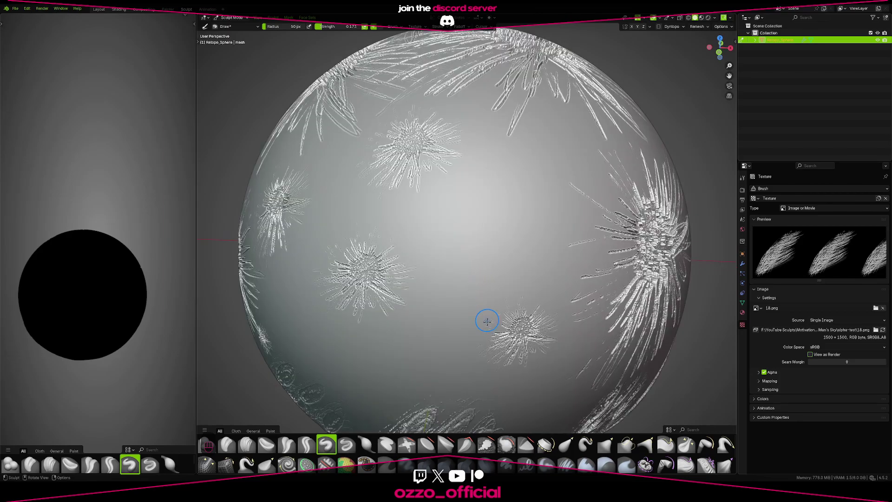
pyautogui.press('t')
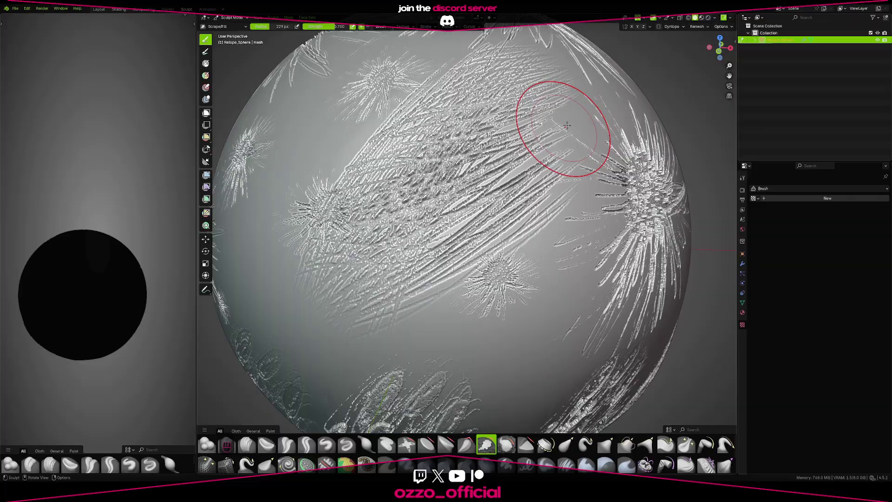
pyautogui.moveTo(567, 125)
pyautogui.mouseDown()
pyautogui.moveTo(579, 180)
pyautogui.moveTo(573, 99)
pyautogui.moveTo(362, 257)
pyautogui.moveTo(361, 296)
pyautogui.mouseUp()
pyautogui.moveTo(360, 296); pyautogui.dragTo(408, 219, button='middle')
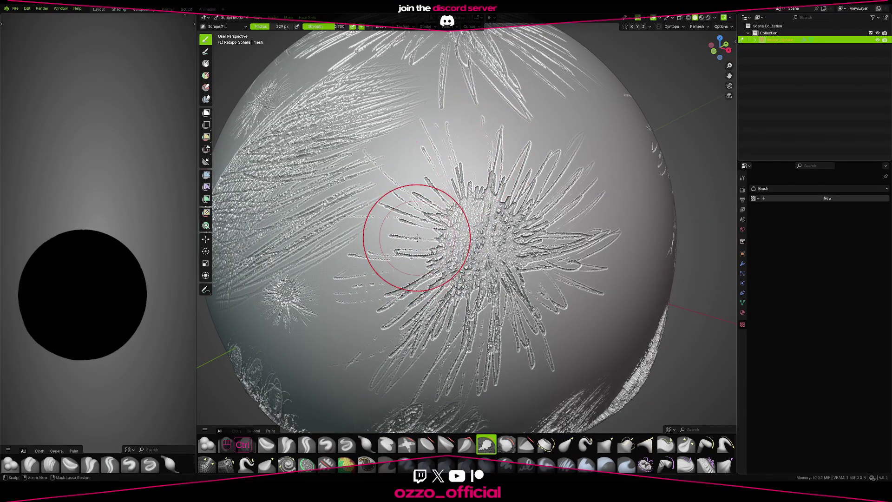
# - Undo the last stroke and smooth the centre and spikes of the large raised burst
pyautogui.scroll(3, 416, 213)
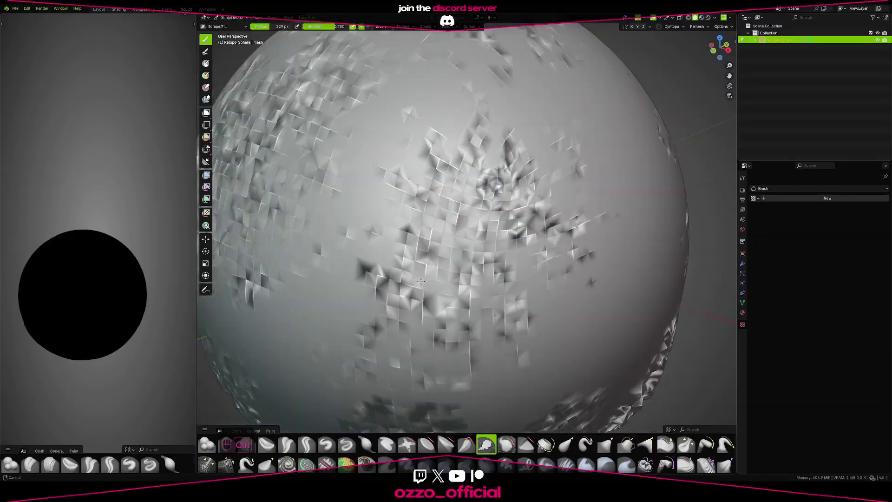
pyautogui.moveTo(420, 281)
pyautogui.keyDown('ctrl'); pyautogui.mouseDown(button='middle')
pyautogui.moveTo(421, 297)
pyautogui.moveTo(422, 265)
pyautogui.moveTo(482, 189)
pyautogui.mouseUp(button='middle'); pyautogui.keyUp('ctrl')
pyautogui.hotkey('ctrl', 'z')
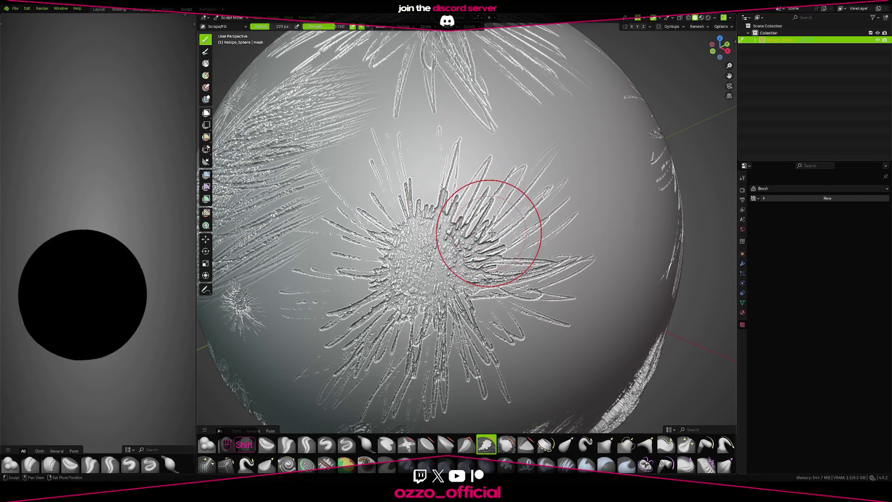
pyautogui.moveTo(491, 233)
pyautogui.keyDown('shift'); pyautogui.mouseDown()
pyautogui.moveTo(549, 217)
pyautogui.moveTo(513, 172)
pyautogui.moveTo(422, 209)
pyautogui.moveTo(480, 279)
pyautogui.moveTo(389, 310)
pyautogui.mouseUp(); pyautogui.keyUp('shift')
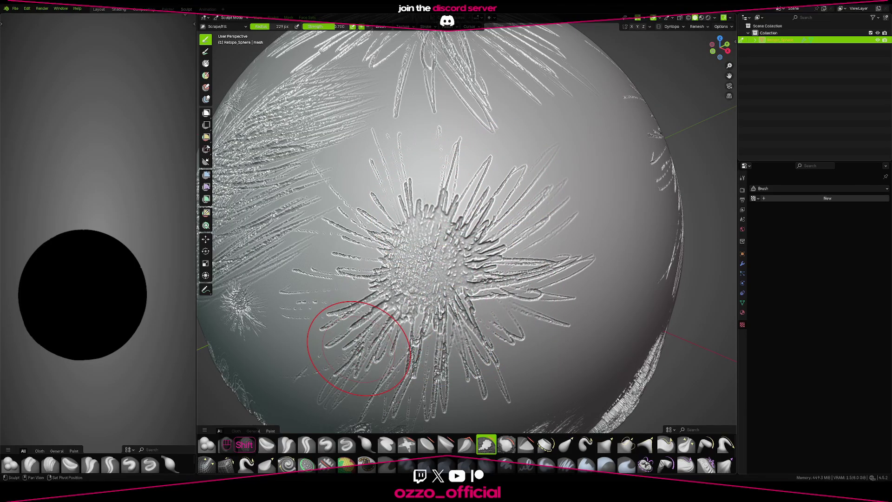
pyautogui.keyDown('shift'); pyautogui.moveTo(406, 255); pyautogui.dragTo(355, 217); pyautogui.keyUp('shift')
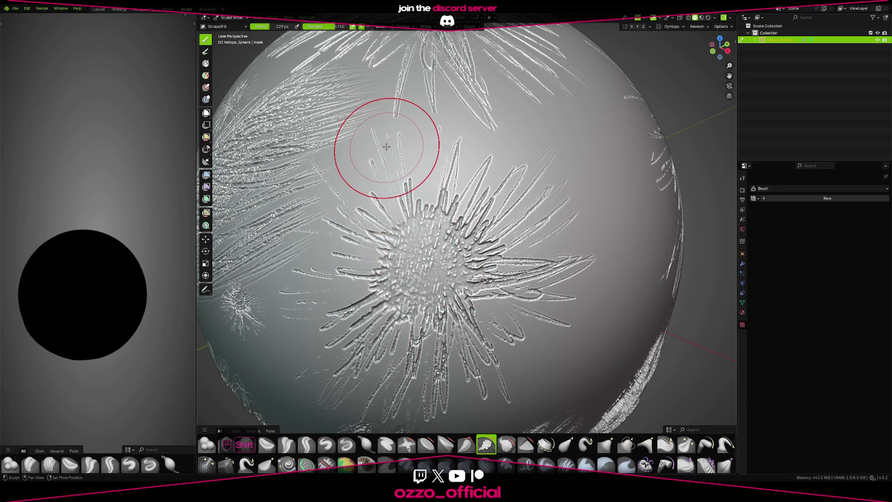
pyautogui.keyDown('shift'); pyautogui.moveTo(526, 184); pyautogui.dragTo(565, 234); pyautogui.keyUp('shift')
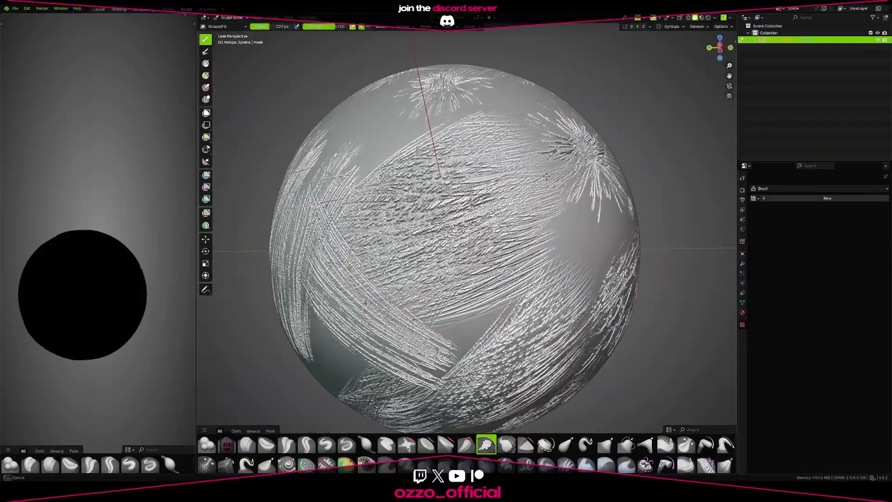
# - Set the Clay Strips brush radius to 70 px for strokes near the scale stamps
pyautogui.moveTo(546, 176); pyautogui.dragTo(515, 186, button='middle')
pyautogui.keyDown('ctrl'); pyautogui.moveTo(515, 186); pyautogui.dragTo(466, 243, button='middle'); pyautogui.keyUp('ctrl')
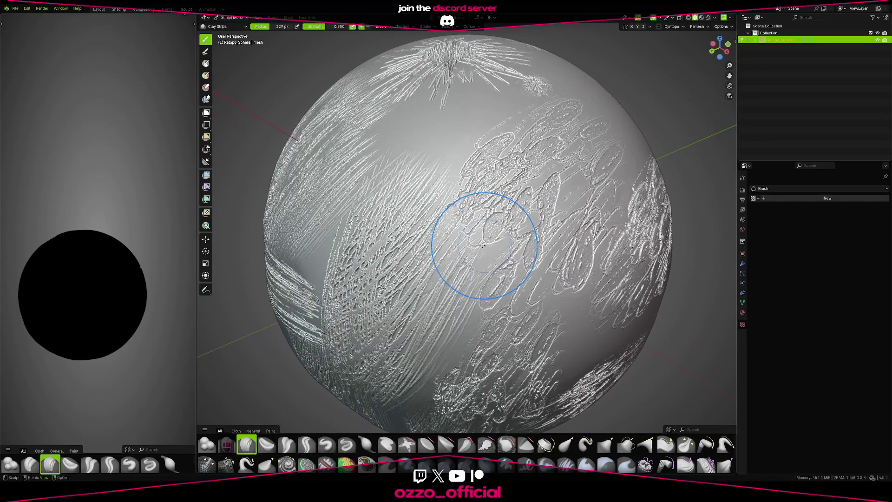
pyautogui.scroll(3, 529, 200)
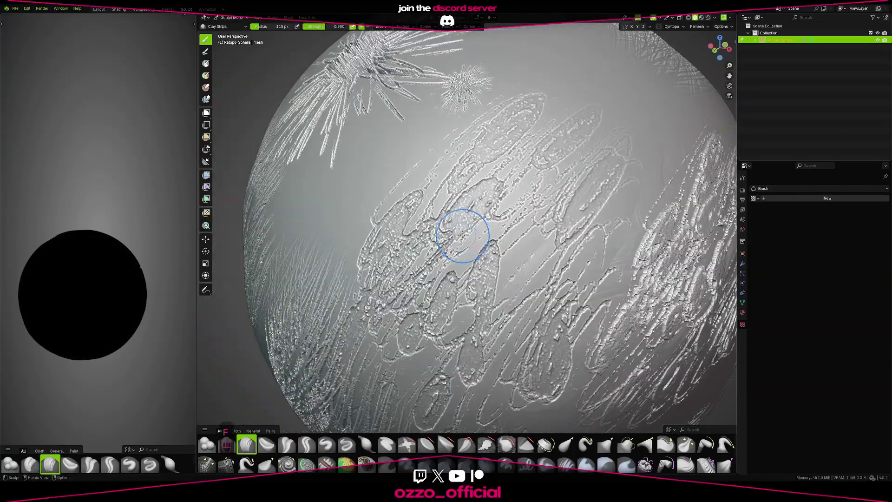
pyautogui.scroll(2, 465, 237)
pyautogui.press('f')
pyautogui.press('f')
pyautogui.keyDown('shift'); pyautogui.moveTo(459, 239); pyautogui.dragTo(460, 261, button='middle'); pyautogui.keyUp('shift')
pyautogui.press('f')
pyautogui.click(453, 252)
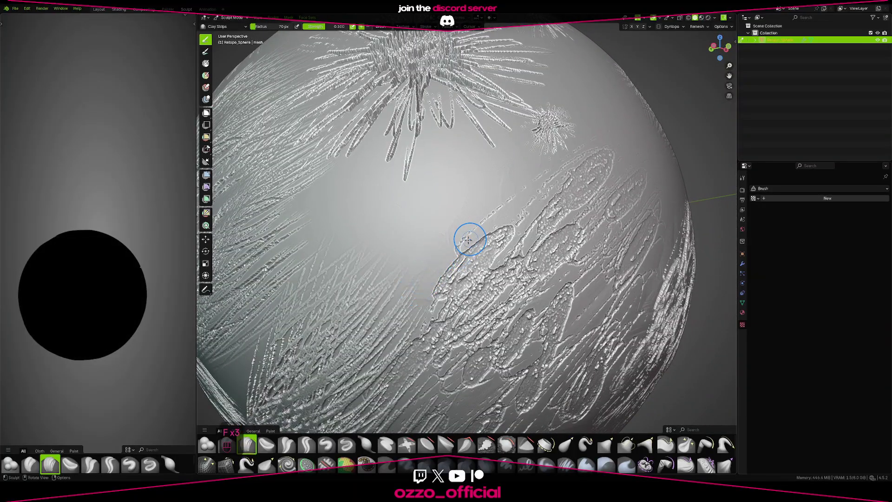
# - Sculpt long diagonal clay strokes across the smooth gap between the large burst and the scale stamp
pyautogui.moveTo(544, 162)
pyautogui.keyDown('ctrl'); pyautogui.mouseDown()
pyautogui.moveTo(545, 144)
pyautogui.moveTo(419, 240)
pyautogui.mouseUp(); pyautogui.keyUp('ctrl')
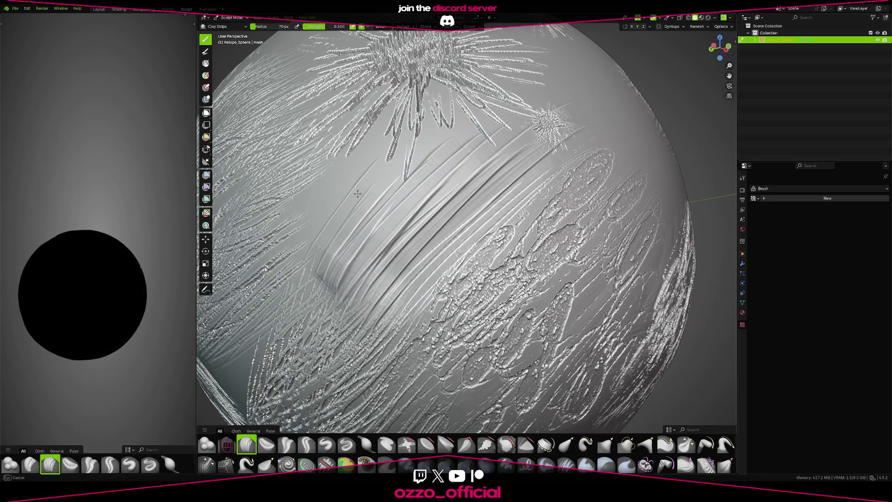
pyautogui.moveTo(357, 193); pyautogui.dragTo(284, 311)
pyautogui.hotkey('shift', 'c')
pyautogui.moveTo(374, 325); pyautogui.dragTo(383, 310)
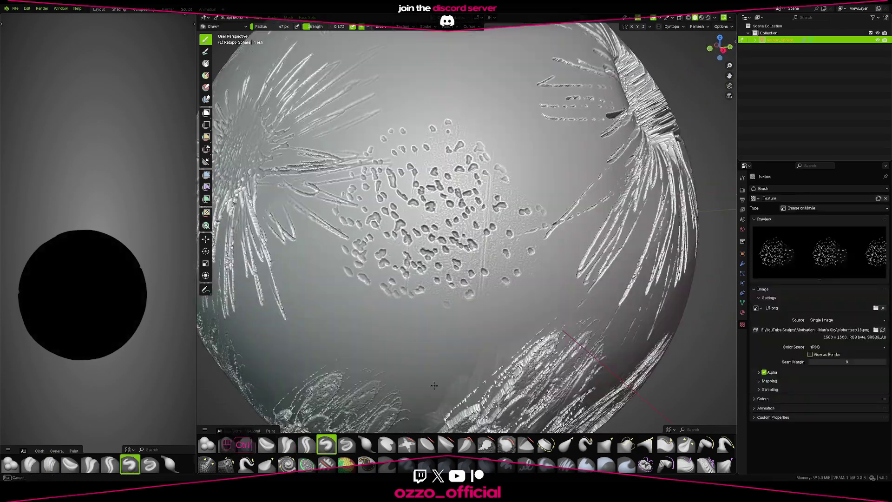
# - Stamp the 15.png dotted texture with the Draw brush in inverted direction around and between the large bursts
pyautogui.scroll(-3, 476, 211)
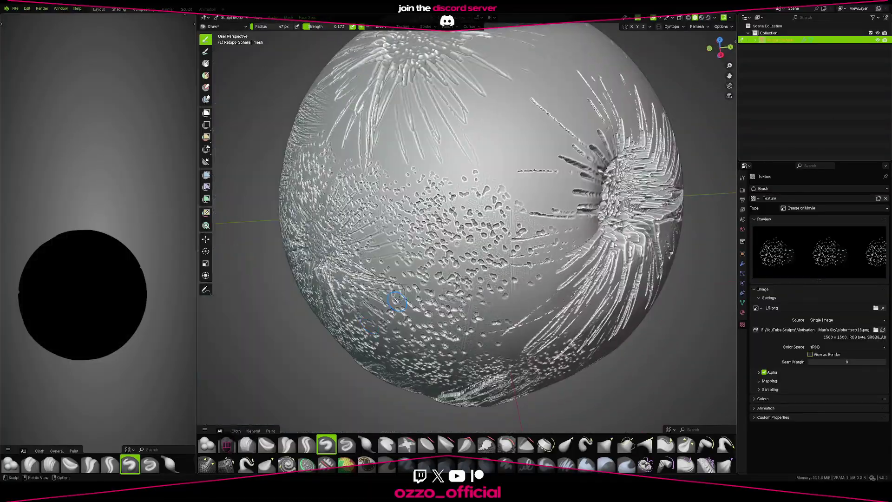
pyautogui.keyDown('ctrl'); pyautogui.moveTo(397, 301); pyautogui.dragTo(341, 111); pyautogui.keyUp('ctrl')
pyautogui.moveTo(455, 307); pyautogui.dragTo(448, 209, button='middle')
pyautogui.keyDown('ctrl'); pyautogui.moveTo(641, 320); pyautogui.dragTo(452, 365); pyautogui.keyUp('ctrl')
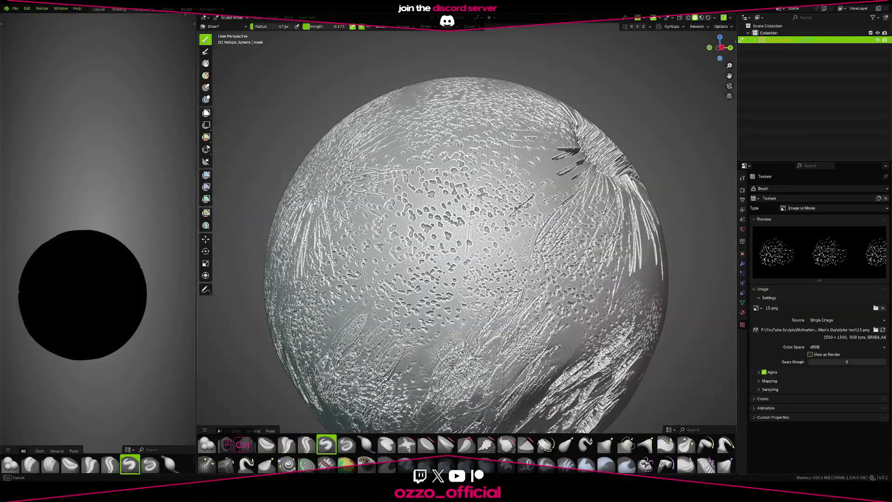
# - Stamp the dotted texture in inverted direction on the far side, next to the large raised burst
pyautogui.moveTo(580, 260)
pyautogui.mouseDown(button='middle')
pyautogui.moveTo(471, 273)
pyautogui.moveTo(372, 241)
pyautogui.mouseUp(button='middle')
pyautogui.moveTo(404, 154); pyautogui.dragTo(353, 279, button='middle')
pyautogui.keyDown('ctrl'); pyautogui.moveTo(487, 177); pyautogui.dragTo(507, 263); pyautogui.keyUp('ctrl')
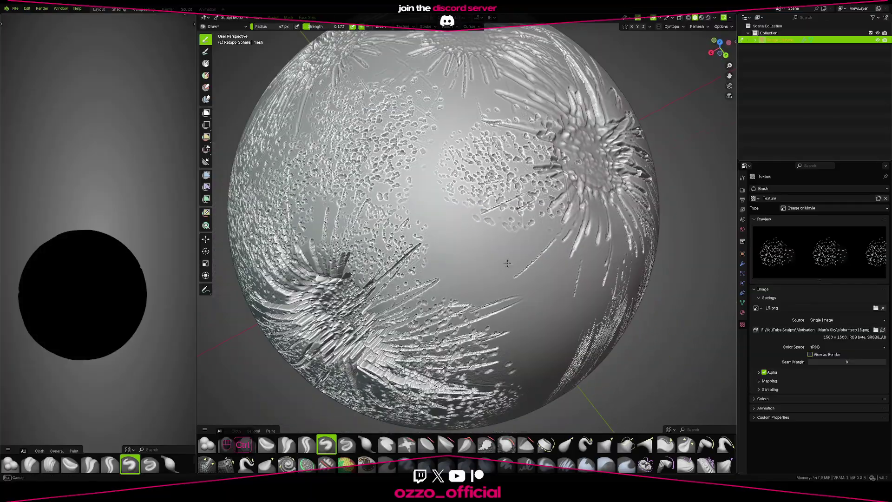
# - Stamp the 15.png dots between the smaller bursts and the hatched area of the sphere
pyautogui.moveTo(506, 264)
pyautogui.mouseDown(button='middle')
pyautogui.moveTo(466, 193)
pyautogui.moveTo(481, 321)
pyautogui.mouseUp(button='middle')
pyautogui.moveTo(373, 266); pyautogui.dragTo(473, 239, button='middle')
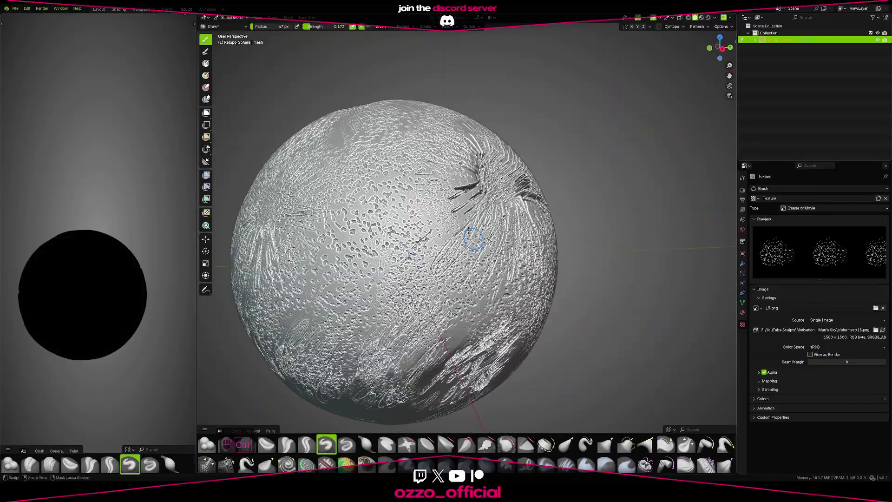
pyautogui.moveTo(389, 338)
pyautogui.mouseDown(button='middle')
pyautogui.moveTo(364, 253)
pyautogui.moveTo(413, 167)
pyautogui.mouseUp(button='middle')
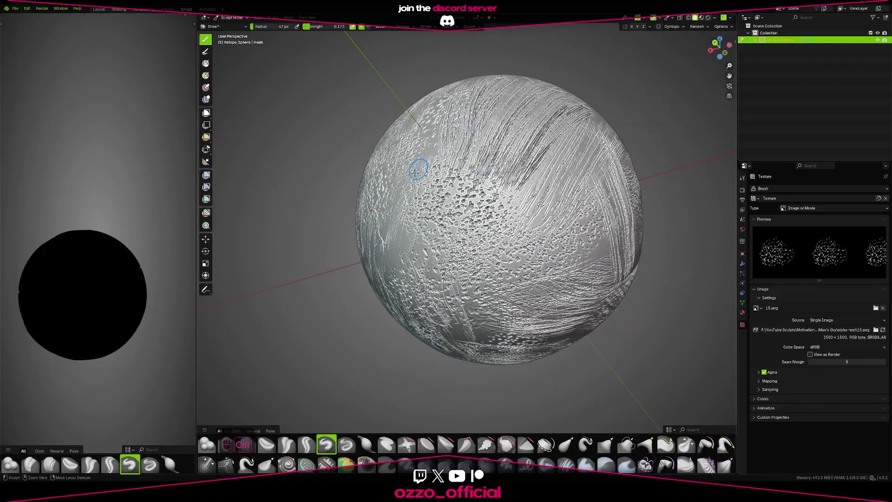
pyautogui.moveTo(525, 254); pyautogui.dragTo(497, 281, button='middle')
pyautogui.moveTo(458, 204); pyautogui.dragTo(464, 279)
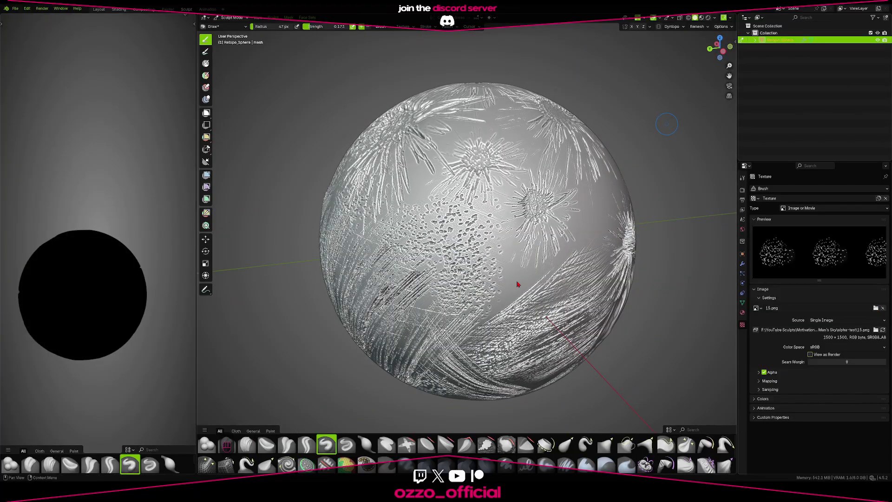
# - Change the image of the Draw brush texture to 15.png
pyautogui.moveTo(518, 282)
pyautogui.mouseDown(button='middle')
pyautogui.moveTo(440, 261)
pyautogui.moveTo(381, 362)
pyautogui.moveTo(728, 258)
pyautogui.mouseUp(button='middle')
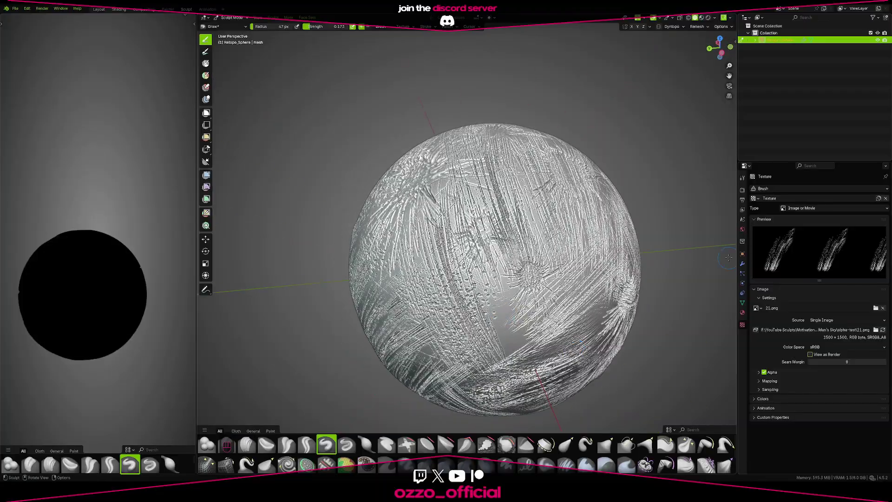
pyautogui.moveTo(559, 204)
pyautogui.mouseDown(button='middle')
pyautogui.moveTo(461, 281)
pyautogui.moveTo(418, 260)
pyautogui.moveTo(443, 211)
pyautogui.mouseUp(button='middle')
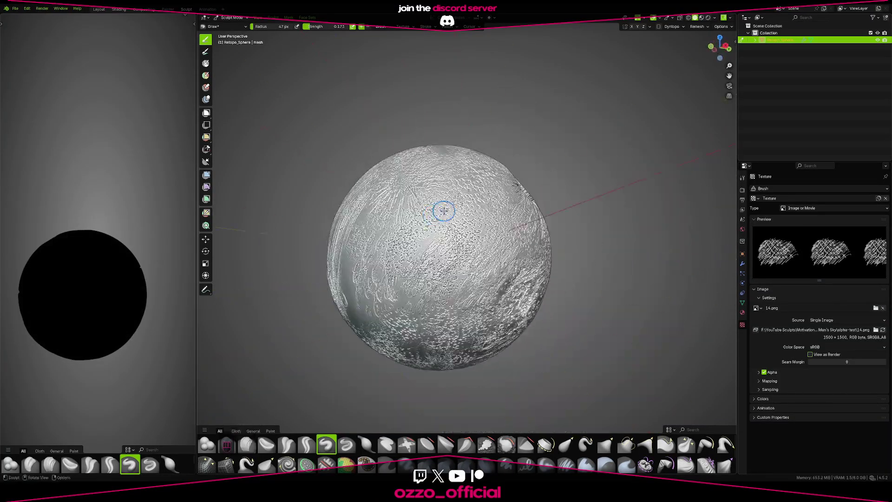
pyautogui.click(876, 308)
pyautogui.scroll(4, 439, 260)
pyautogui.moveTo(418, 250)
pyautogui.mouseDown(button='middle')
pyautogui.moveTo(457, 274)
pyautogui.moveTo(562, 191)
pyautogui.moveTo(445, 205)
pyautogui.mouseUp(button='middle')
# - Set the Scrape/Fill brush radius to 150 px and flatten the surface in and around the sunken burst
pyautogui.click(486, 444)
pyautogui.press('f')
pyautogui.click(463, 264)
pyautogui.scroll(-2, 446, 223)
pyautogui.moveTo(511, 232)
pyautogui.mouseDown(button='middle')
pyautogui.moveTo(404, 246)
pyautogui.moveTo(448, 208)
pyautogui.mouseUp(button='middle')
pyautogui.press('f')
pyautogui.moveTo(478, 296)
pyautogui.mouseDown(button='middle')
pyautogui.moveTo(465, 260)
pyautogui.moveTo(487, 342)
pyautogui.moveTo(493, 252)
pyautogui.moveTo(444, 225)
pyautogui.moveTo(400, 249)
pyautogui.moveTo(426, 224)
pyautogui.moveTo(424, 276)
pyautogui.moveTo(378, 269)
pyautogui.moveTo(507, 229)
pyautogui.moveTo(427, 259)
pyautogui.moveTo(382, 289)
pyautogui.moveTo(527, 124)
pyautogui.mouseUp(button='middle')
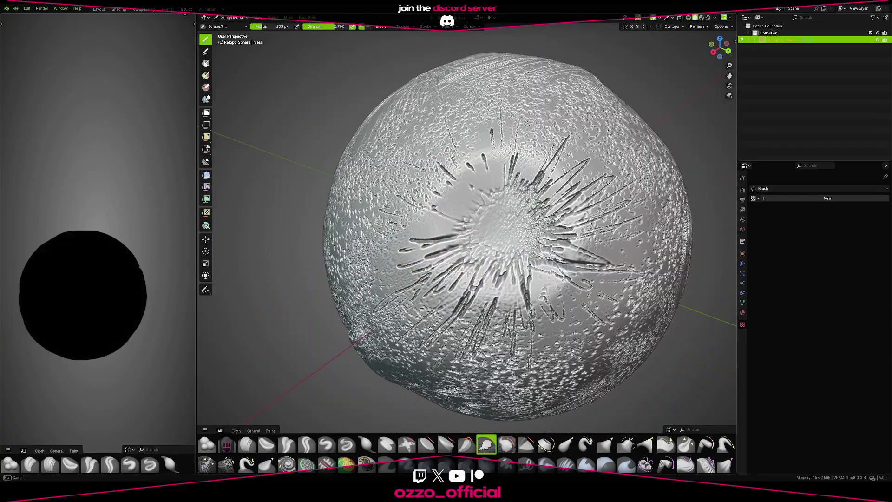
pyautogui.moveTo(461, 152)
pyautogui.mouseDown(button='middle')
pyautogui.moveTo(537, 193)
pyautogui.moveTo(464, 208)
pyautogui.moveTo(408, 288)
pyautogui.mouseUp(button='middle')
# - Switch back to the Draw brush, choose another texture image and stamp it over the flattened burst
pyautogui.click(366, 445)
pyautogui.click(326, 445)
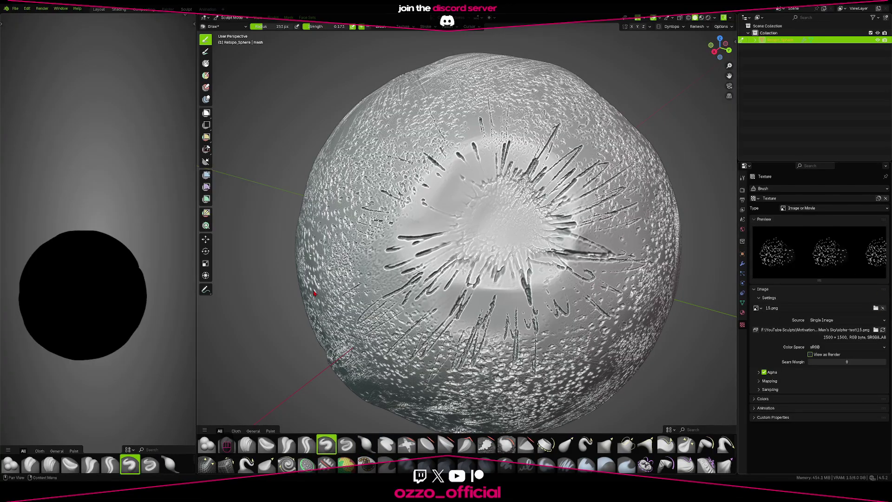
pyautogui.click(758, 308)
pyautogui.click(758, 308)
pyautogui.moveTo(485, 218); pyautogui.dragTo(535, 274)
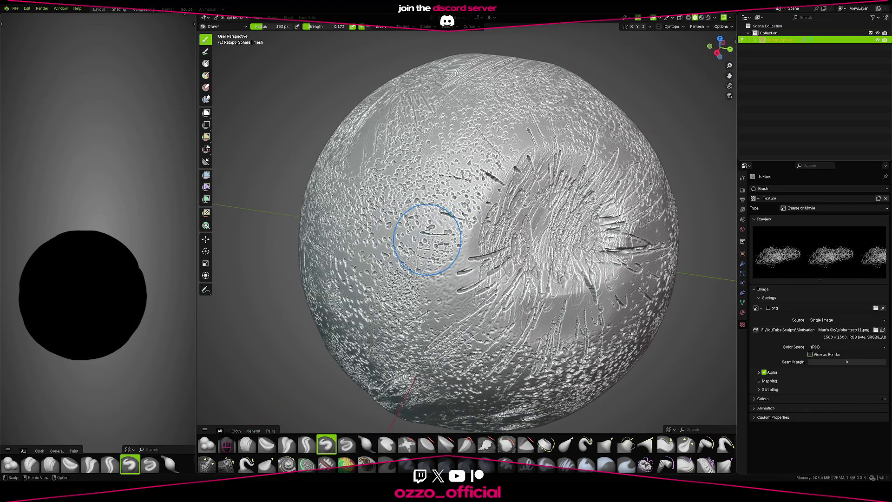
# - Inspect the stamped sphere in Object Mode and return to Sculpt Mode
pyautogui.moveTo(428, 232); pyautogui.dragTo(484, 183, button='middle')
pyautogui.scroll(4, 438, 188)
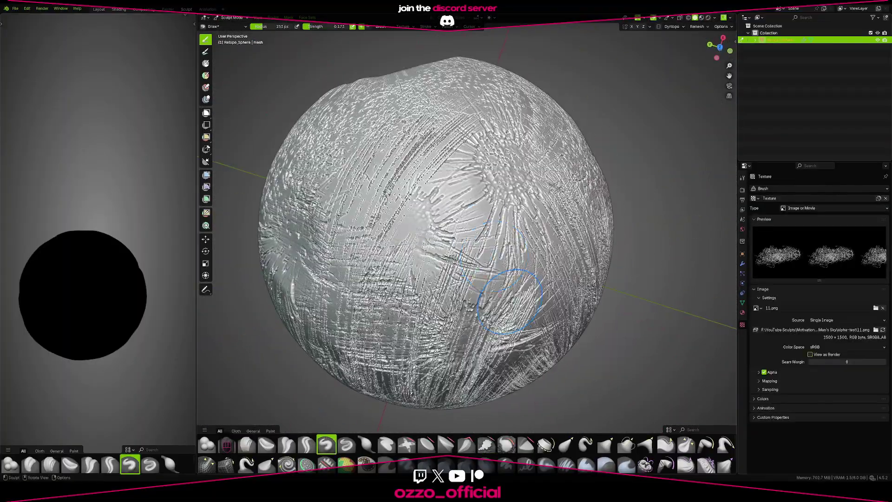
pyautogui.hotkey('ctrl', 'Tab')
pyautogui.moveTo(509, 301)
pyautogui.mouseDown(button='middle')
pyautogui.moveTo(472, 201)
pyautogui.moveTo(502, 229)
pyautogui.mouseUp(button='middle')
pyautogui.hotkey('ctrl', 'Tab')
pyautogui.click(468, 337)
# - Set the Scrape/Fill brush radius to 222 px and scrape diagonally across the scribble-textured area
pyautogui.moveTo(467, 336); pyautogui.dragTo(511, 271, button='middle')
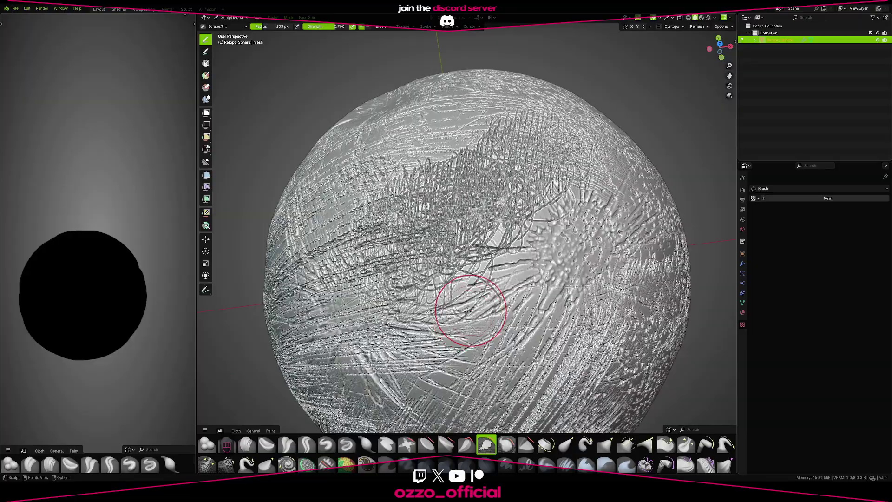
pyautogui.press('f')
pyautogui.moveTo(444, 290); pyautogui.dragTo(604, 171)
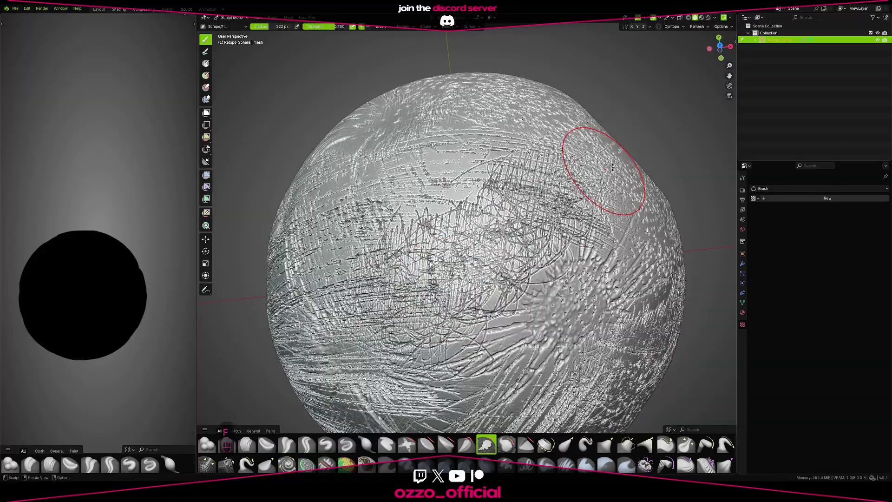
pyautogui.moveTo(603, 186)
pyautogui.mouseDown(button='middle')
pyautogui.moveTo(466, 187)
pyautogui.moveTo(548, 158)
pyautogui.moveTo(556, 241)
pyautogui.mouseUp(button='middle')
# - Switch the sphere to Object Mode
pyautogui.hotkey('ctrl', 'Tab')
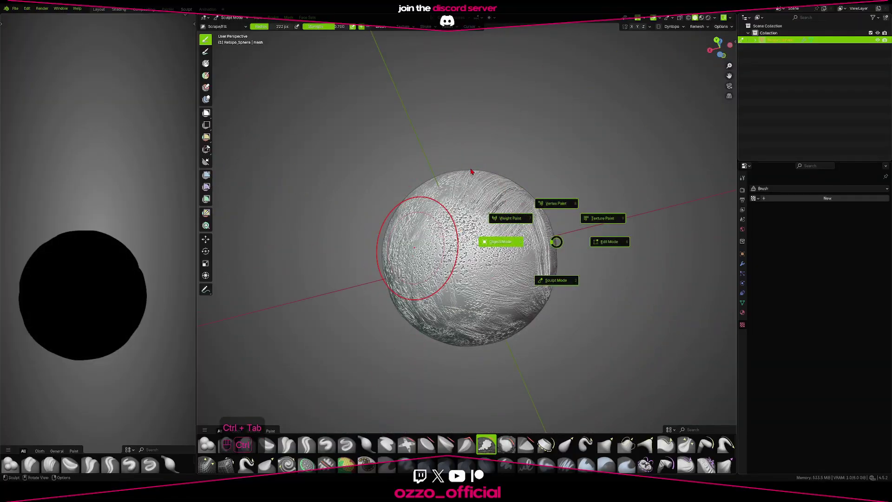
pyautogui.click(418, 242)
pyautogui.moveTo(418, 242); pyautogui.dragTo(401, 206, button='middle')
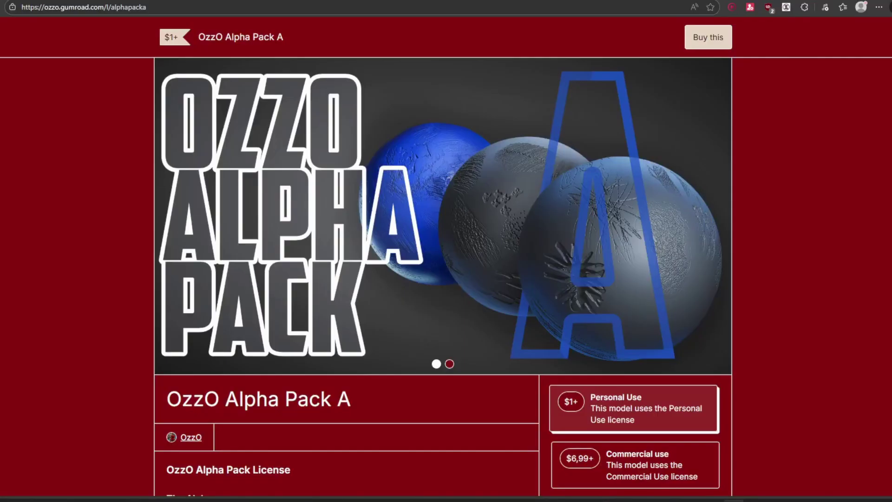
# - Switch to the browser and look through the OzzO Alpha Pack A page's preview images and license terms
pyautogui.click(716, 212)
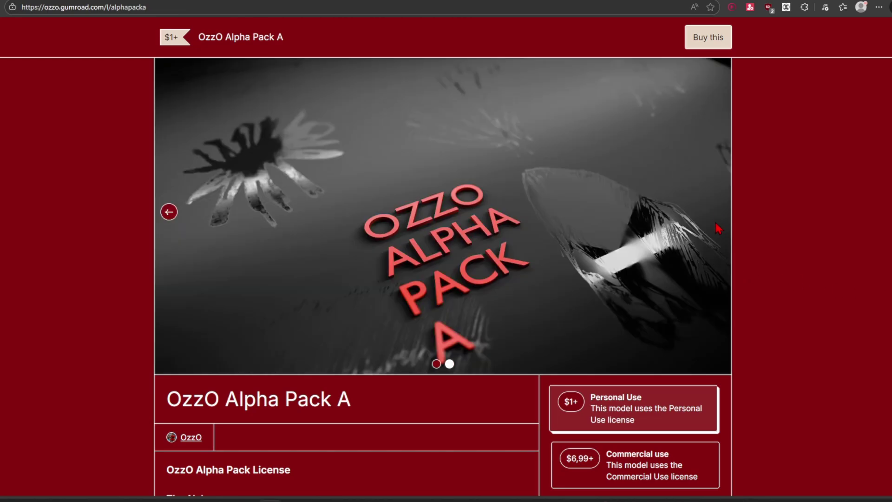
pyautogui.click(170, 213)
pyautogui.scroll(-6, 77, 219)
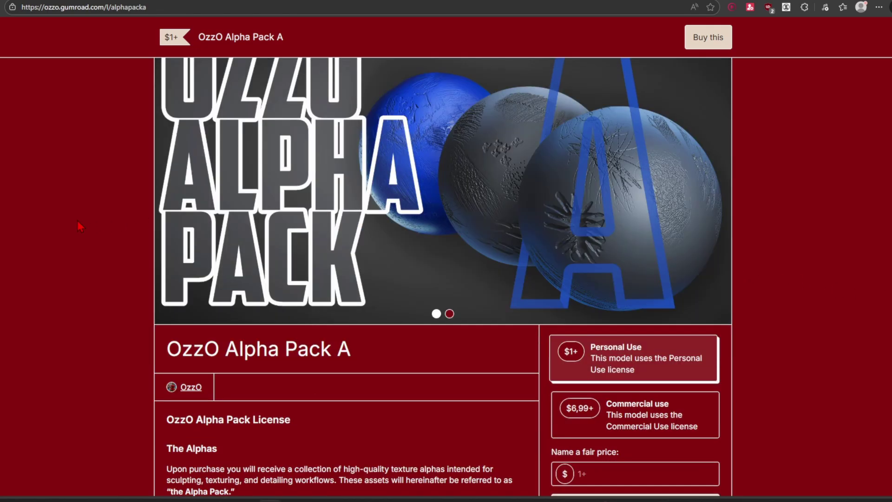
pyautogui.scroll(-10, 79, 217)
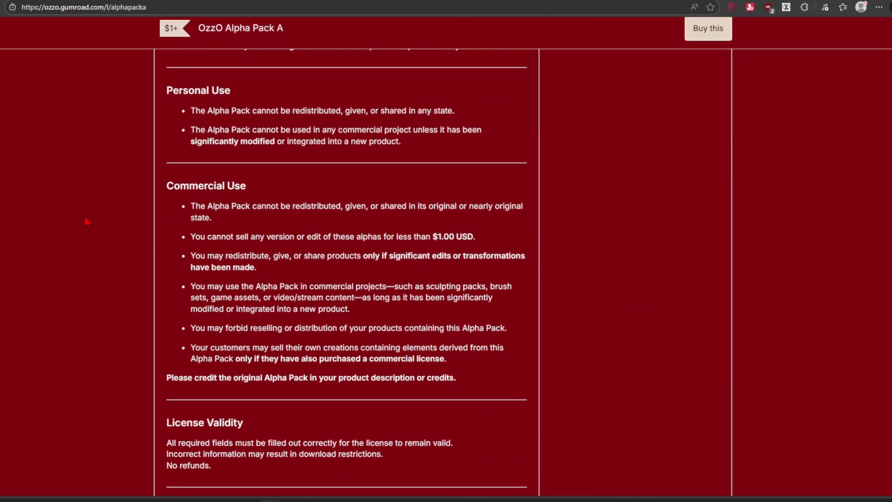
pyautogui.scroll(16, 88, 222)
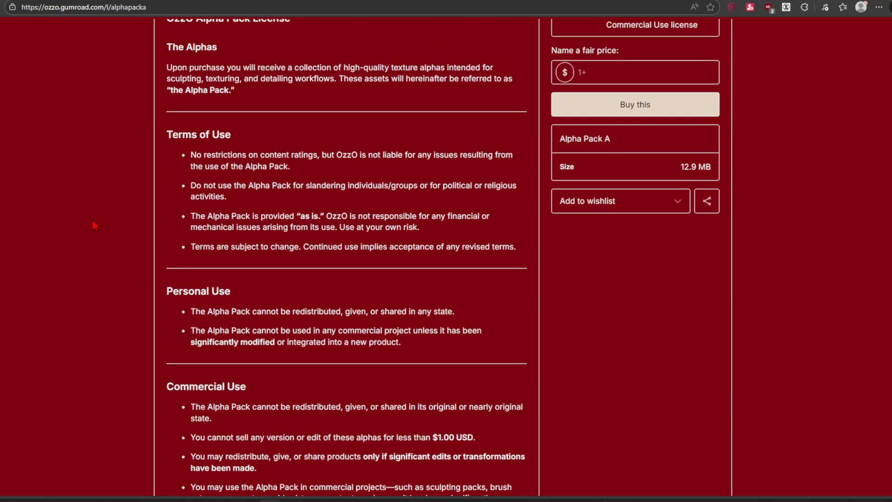